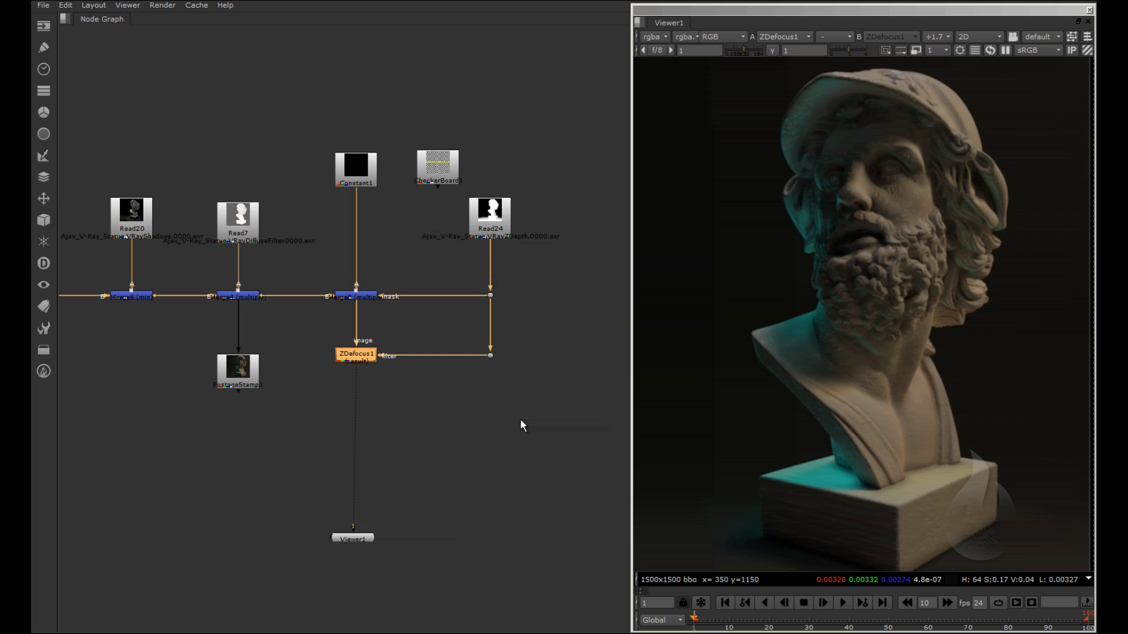
- Open the properties of the Merge8 multiply node and check the settings of the Read24 depth pass
double_click(361, 296)
left_click_drag(611, 54, 705, 61)
left_click(485, 216)
double_click(484, 216)
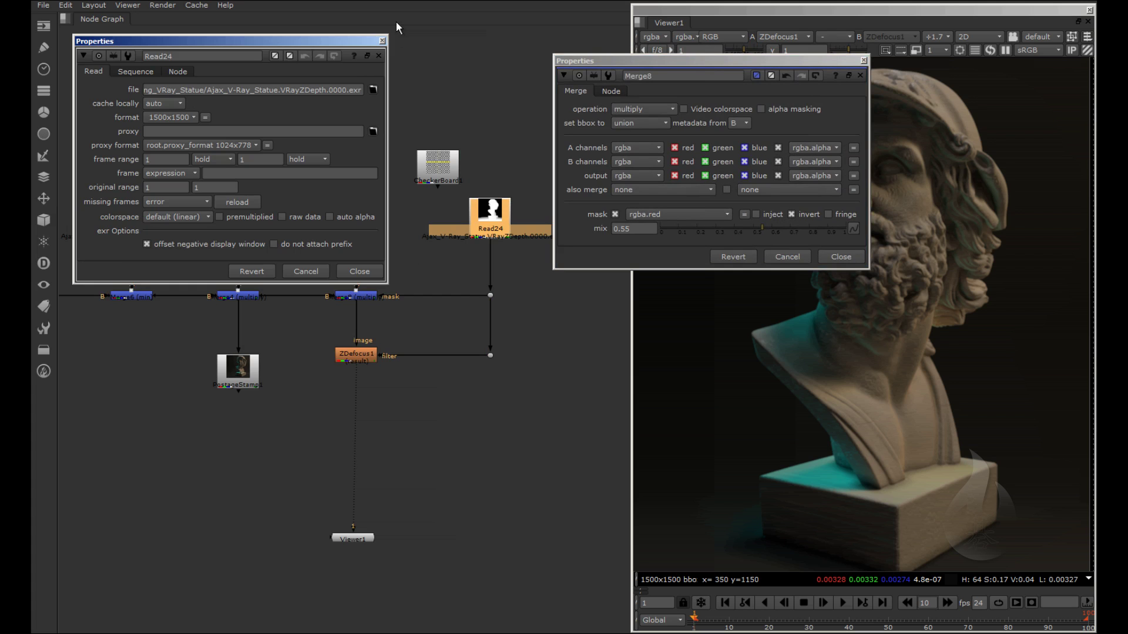
left_click(383, 41)
scroll(483, 235, "up", 3)
scroll(481, 241, "up", 1)
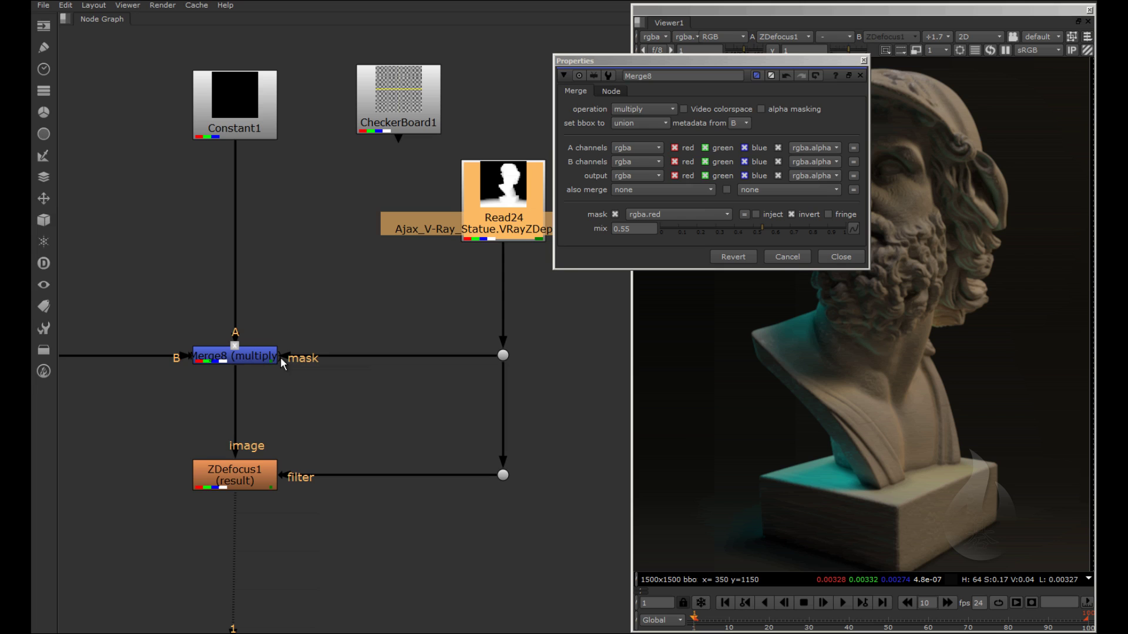
- Set the Merge8 node's mask channel to rgba.alpha
left_click(657, 216)
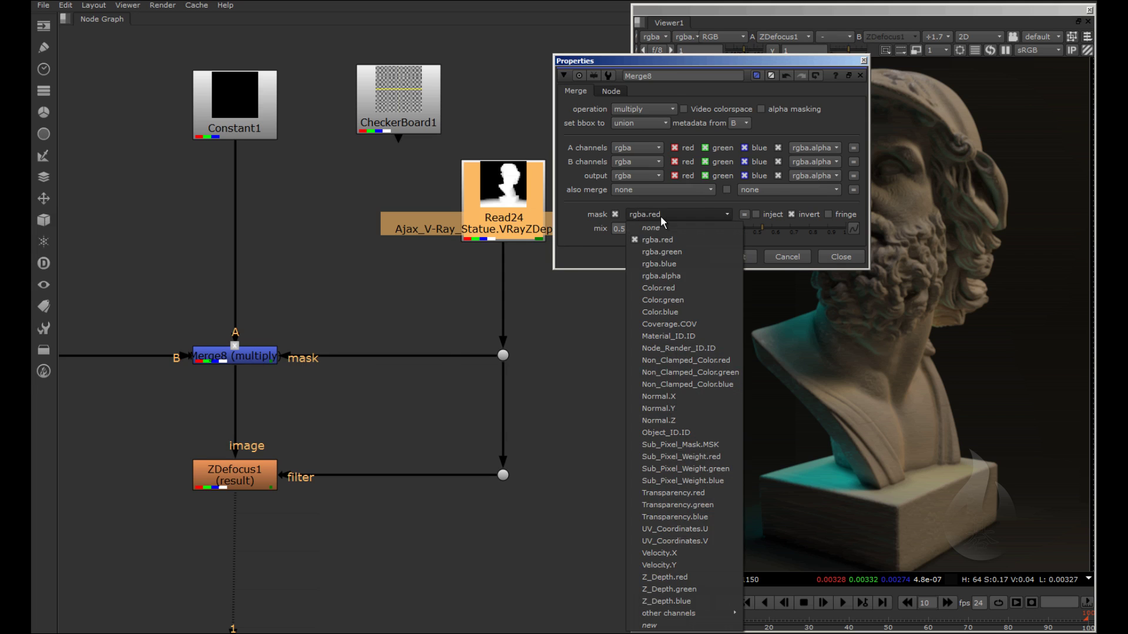
left_click(682, 277)
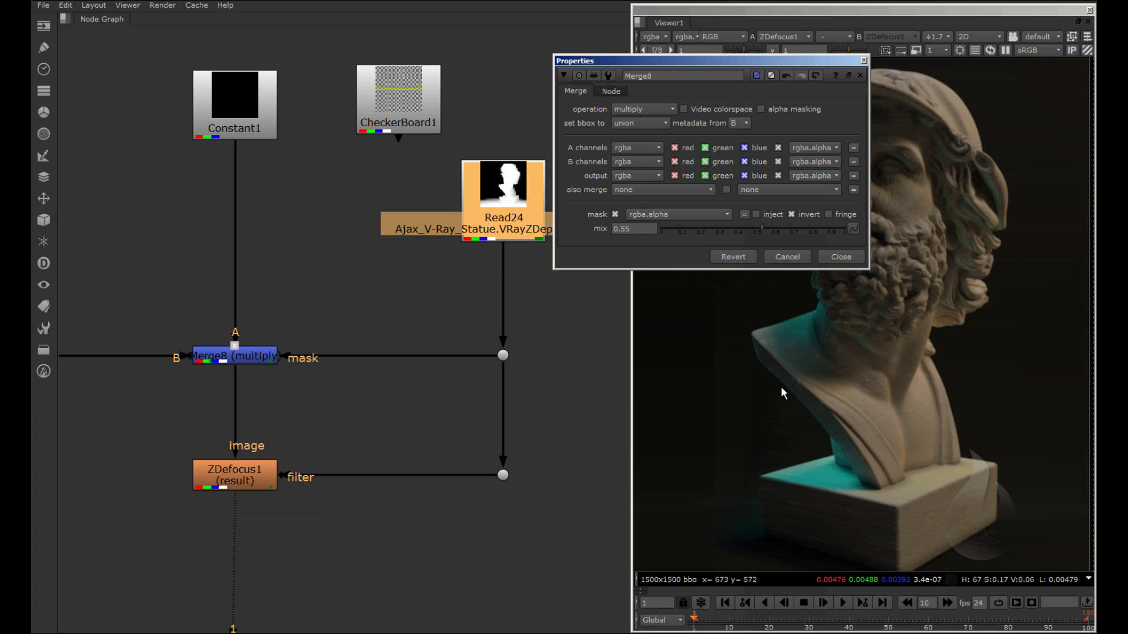
left_click(907, 526)
key("f")
- Disable the ZDefocus1 node and inspect the statue's base in the viewer without the blur
left_click(259, 471)
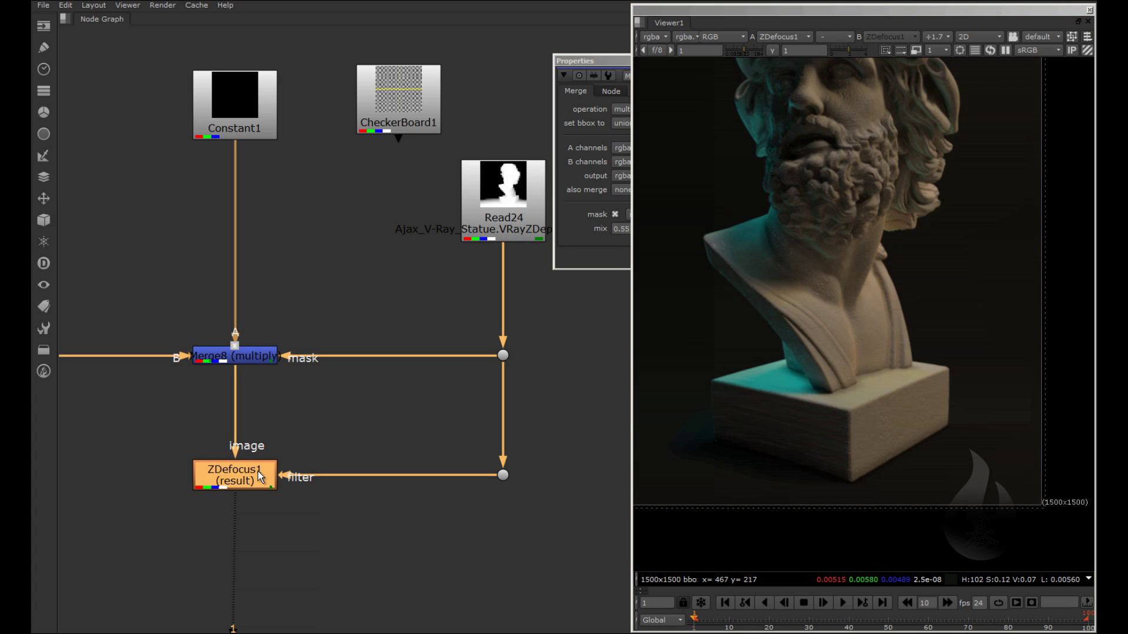
key("d")
scroll(938, 372, "up", 2)
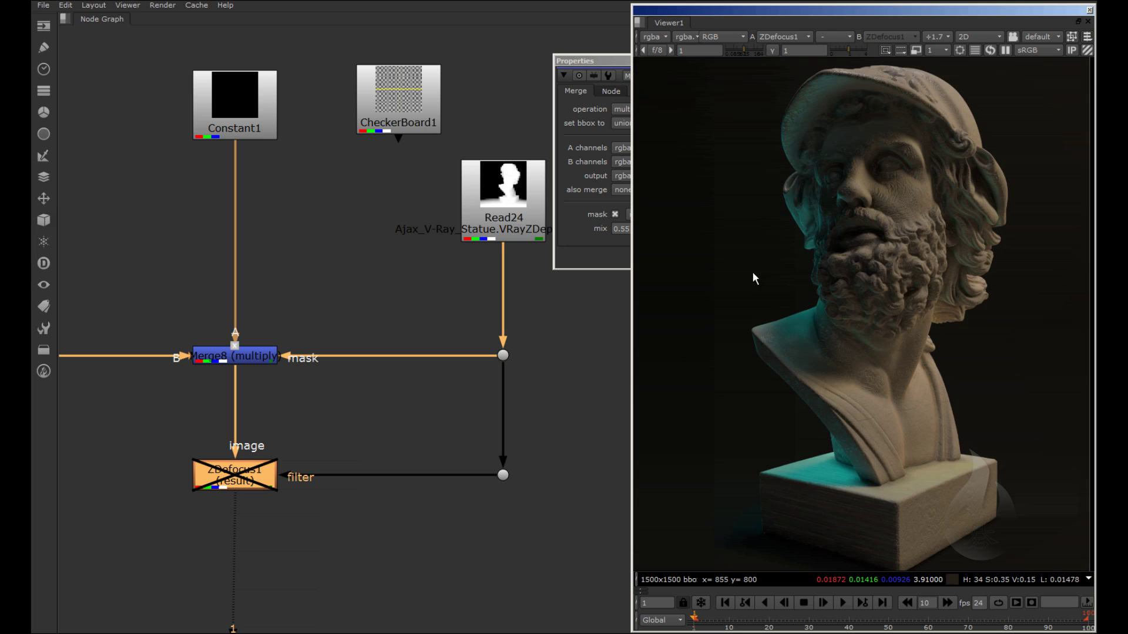
left_click_drag(591, 61, 280, 84)
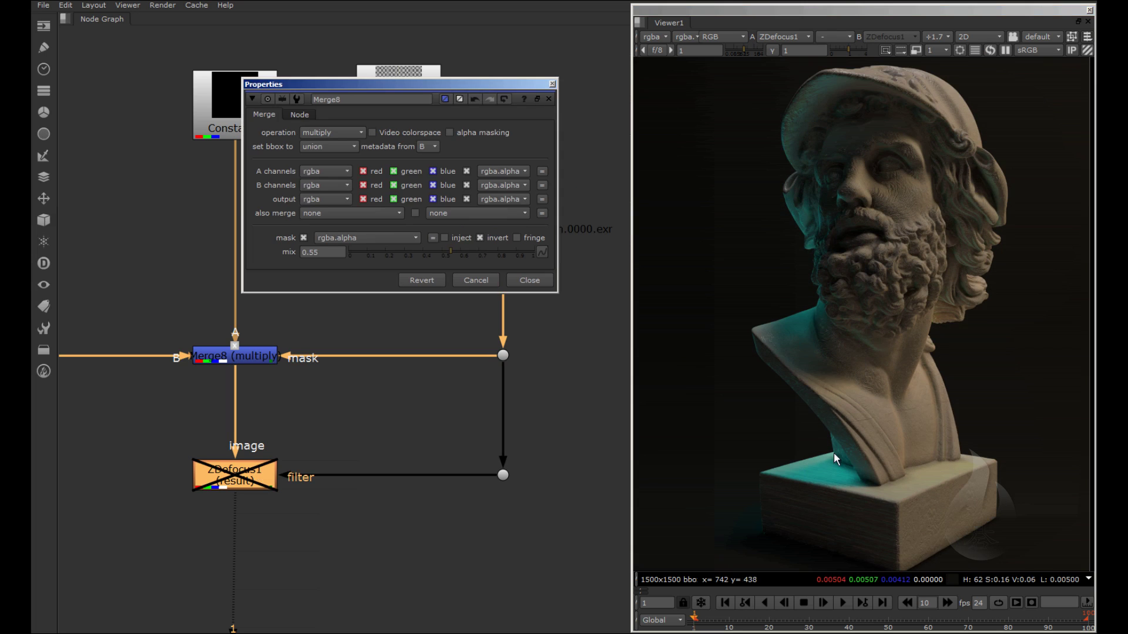
scroll(844, 420, "up", 3)
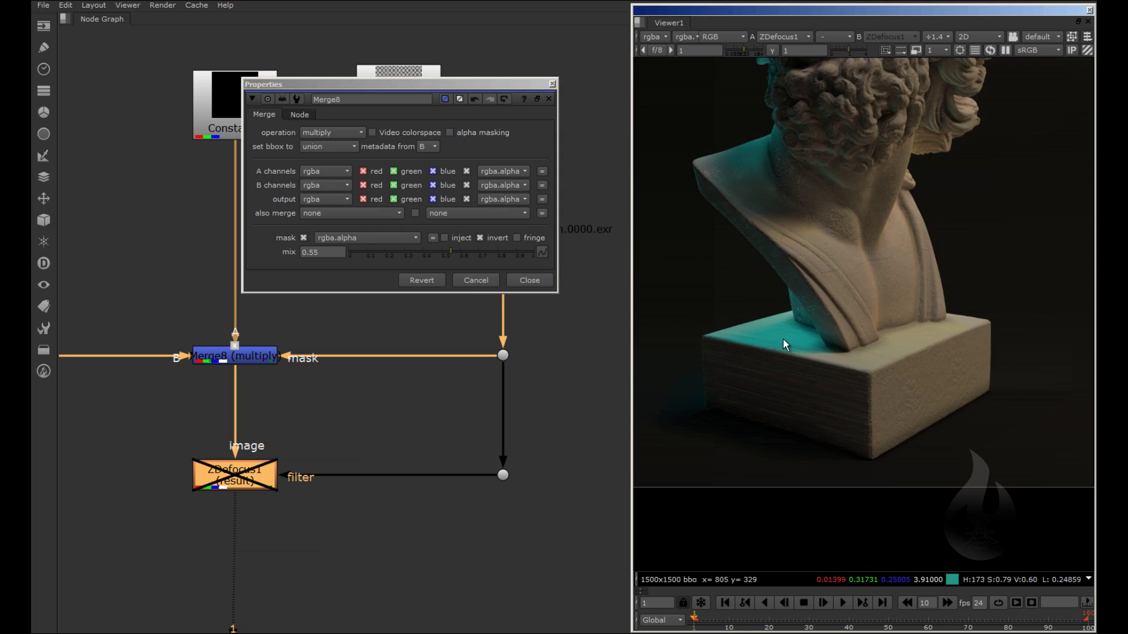
middle_click_drag(772, 283, 844, 324)
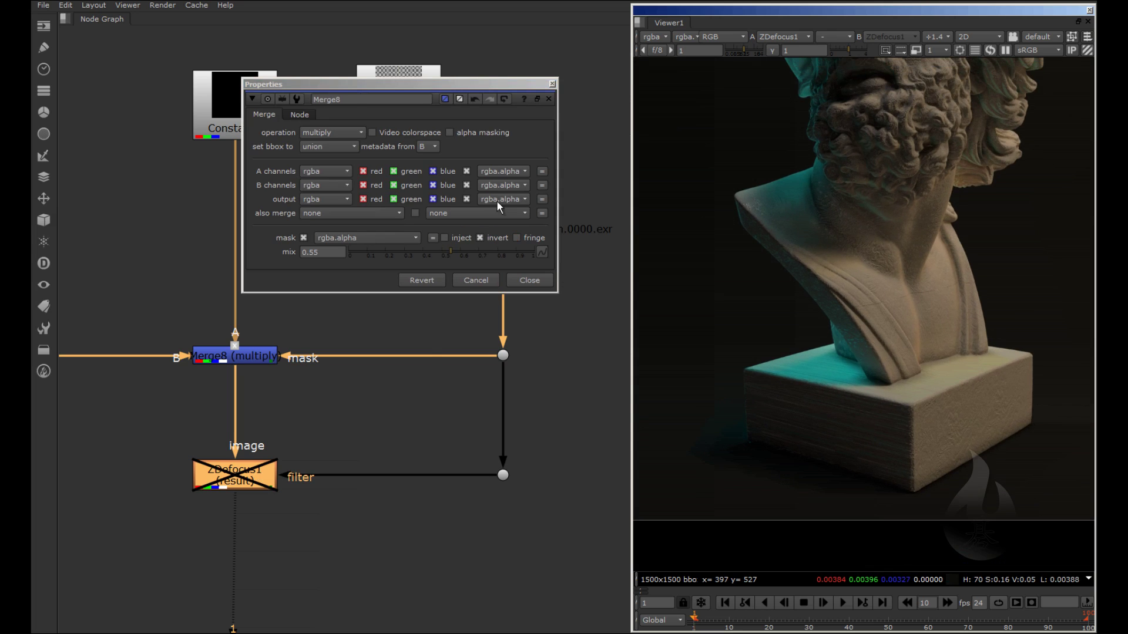
- Try rgba.blue and rgba.green as the Merge8 mask channel, and finish with rgba.red
left_click(368, 238)
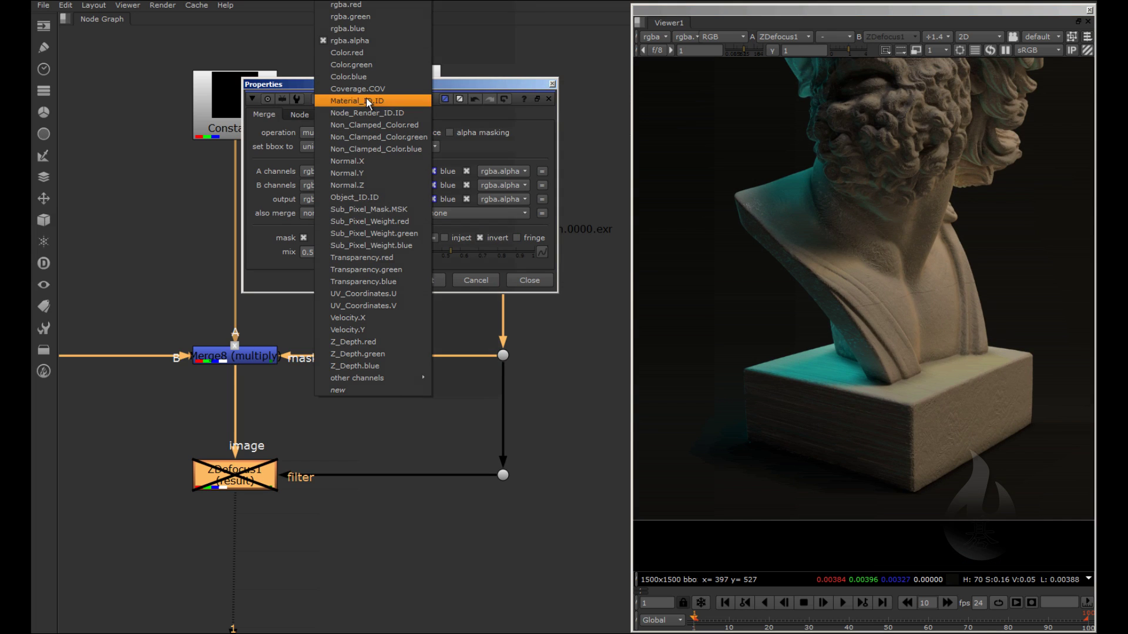
left_click(368, 28)
left_click(383, 213)
left_click(392, 238)
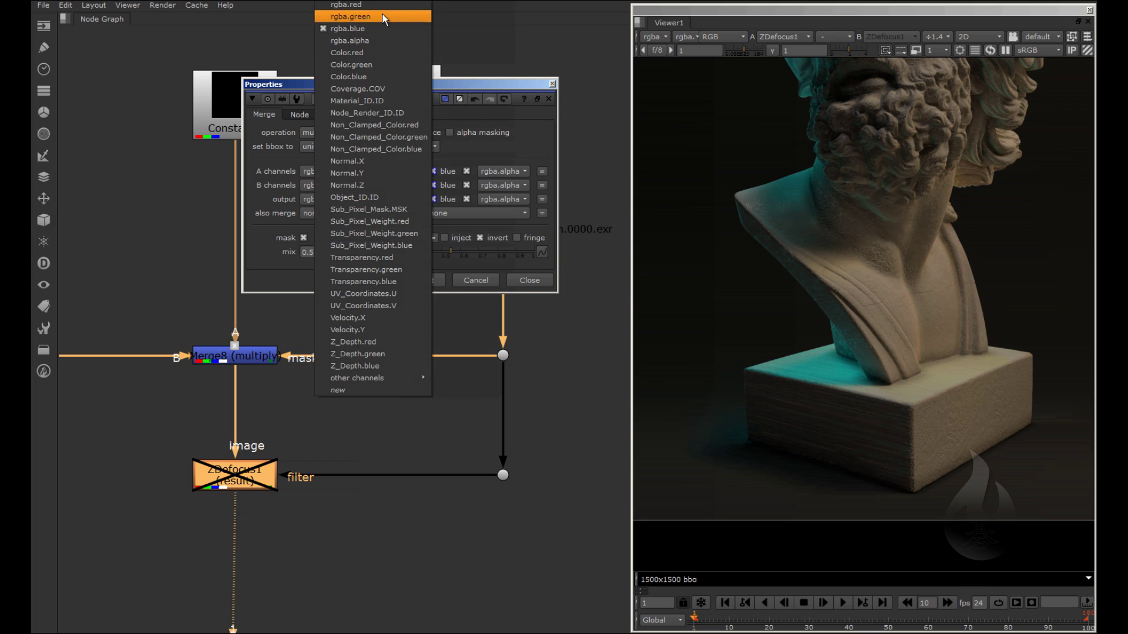
left_click(382, 15)
left_click(376, 235)
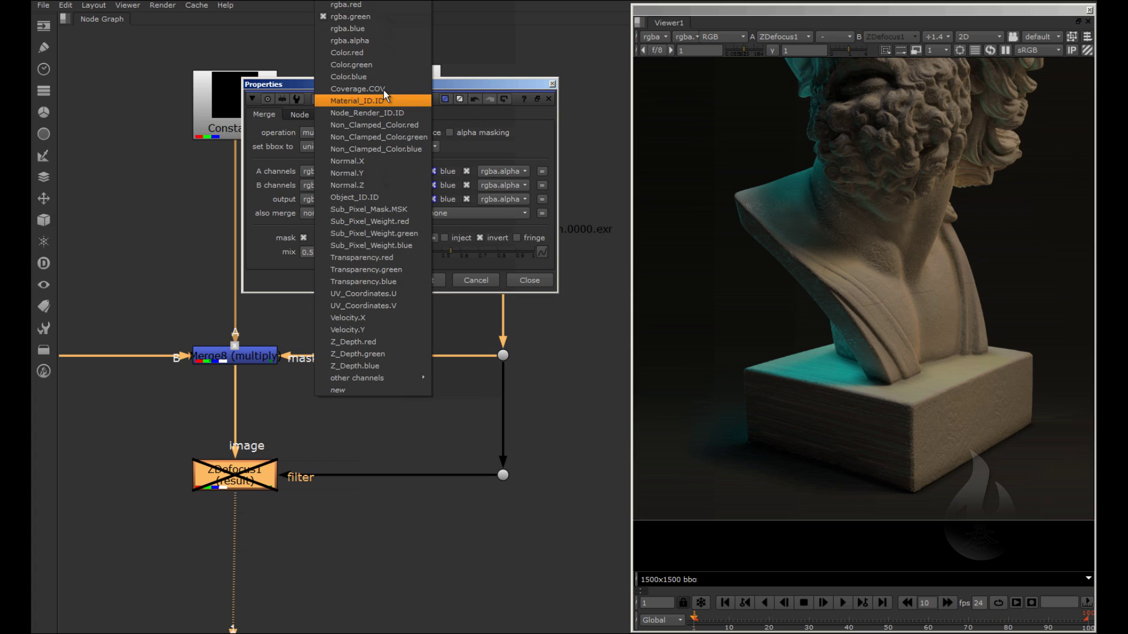
left_click(372, 6)
- Turn Merge8's mask inversion off and back on to compare the background darkening around the whole statue
left_click(480, 238)
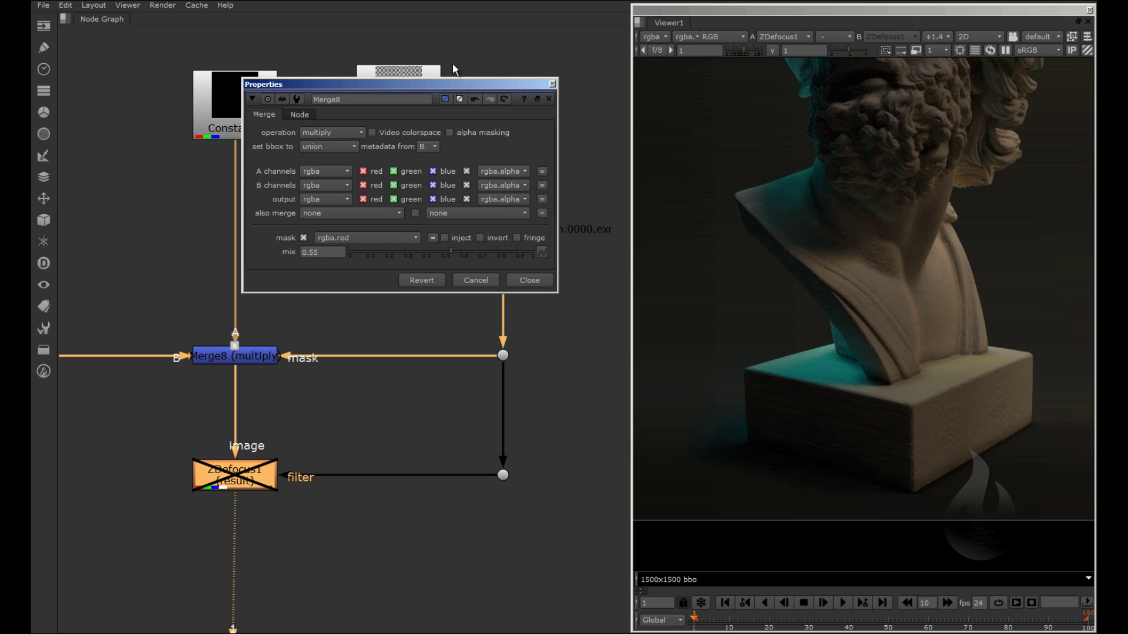
left_click_drag(453, 84, 862, 82)
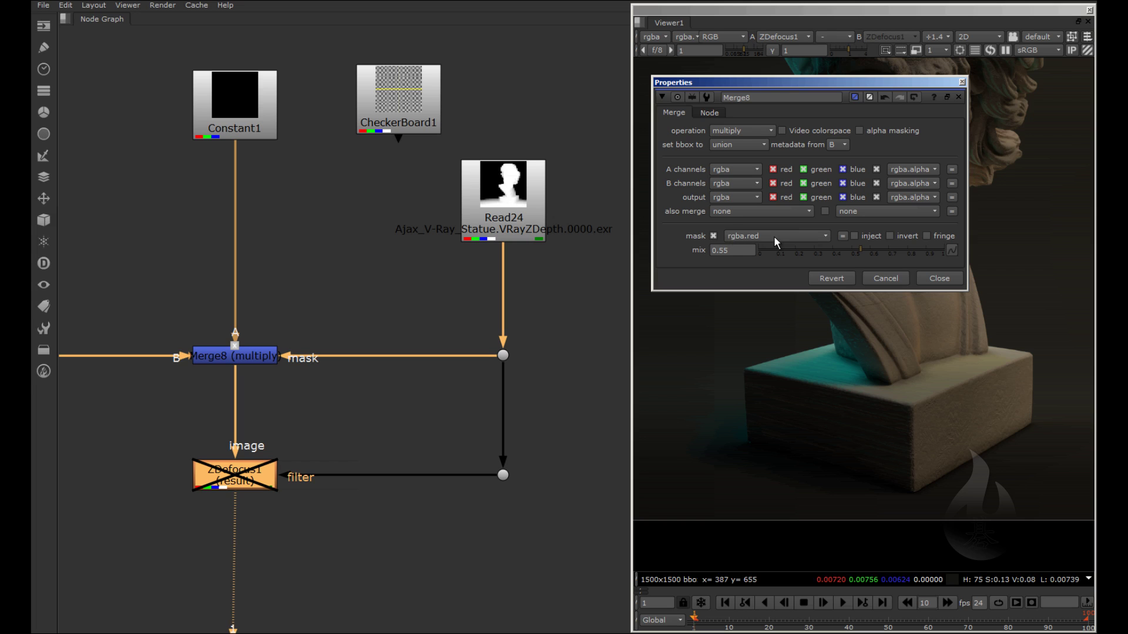
left_click(893, 233)
left_click_drag(896, 86, 427, 93)
scroll(828, 245, "down", 3)
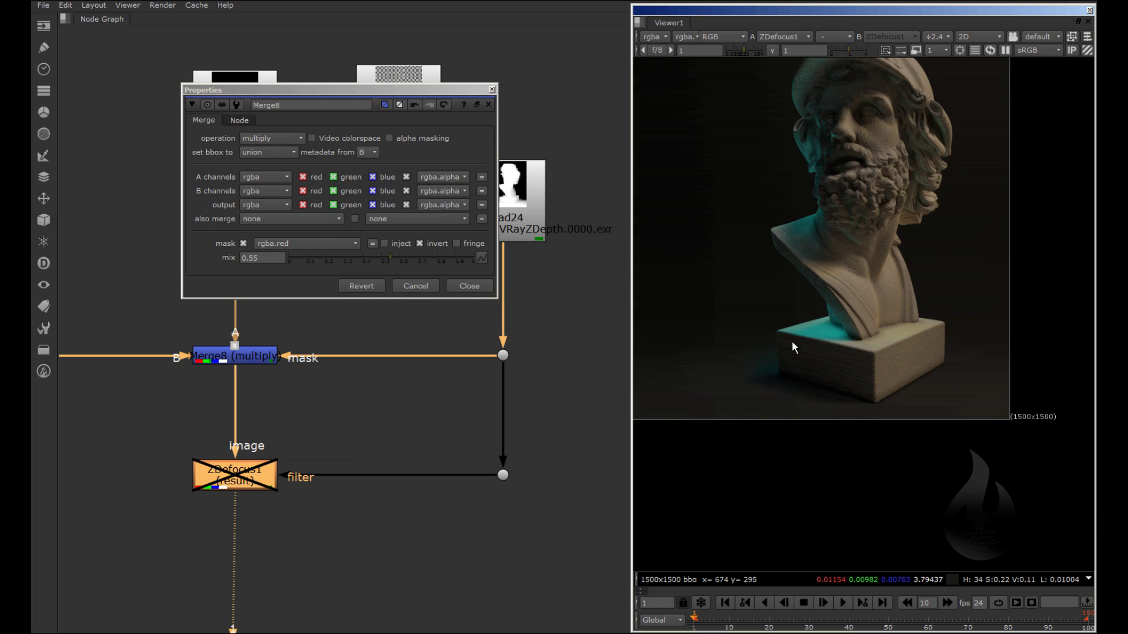
scroll(792, 341, "down", 2)
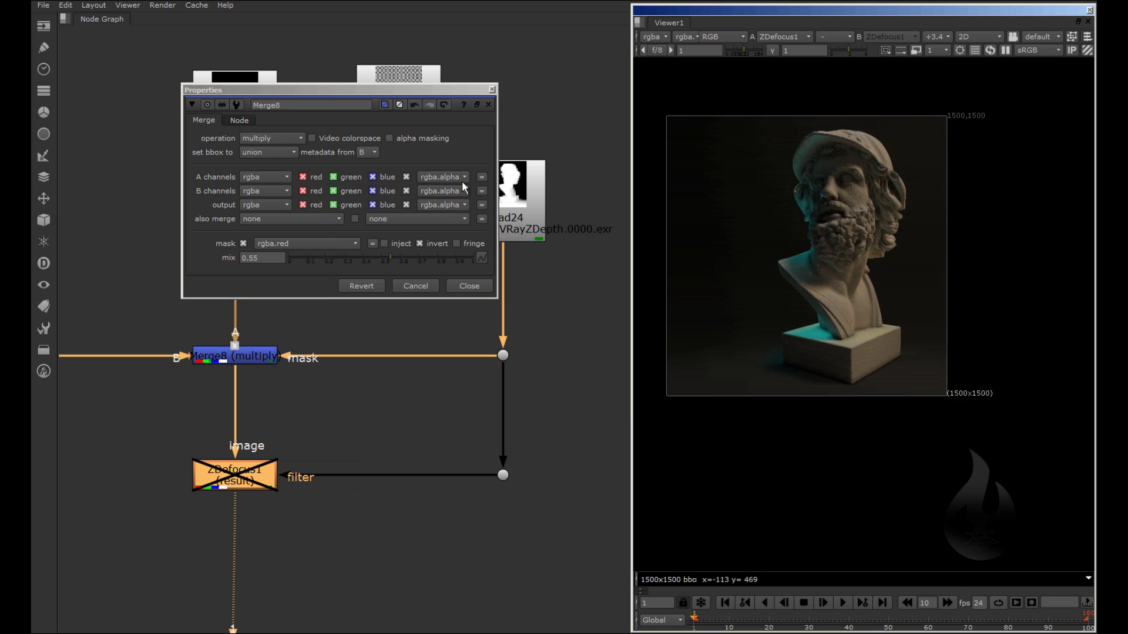
- Disconnect the filter input of ZDefocus1 from the depth pass and re-enable the node
left_click_drag(432, 90, 328, 88)
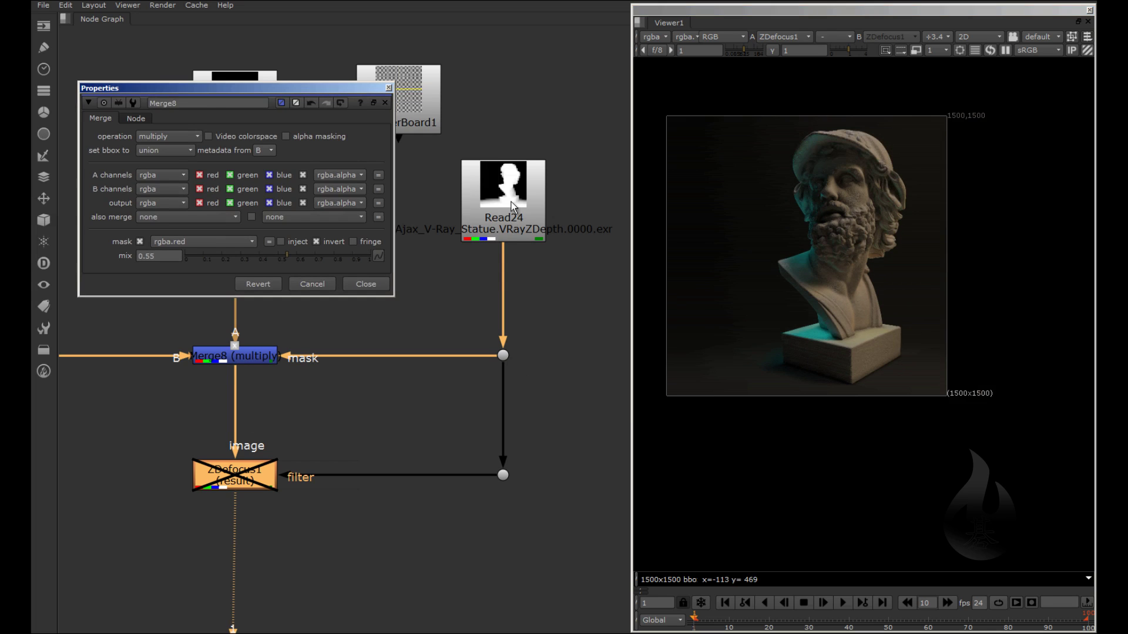
left_click_drag(280, 475, 210, 482)
key("d")
scroll(233, 494, "up", 3)
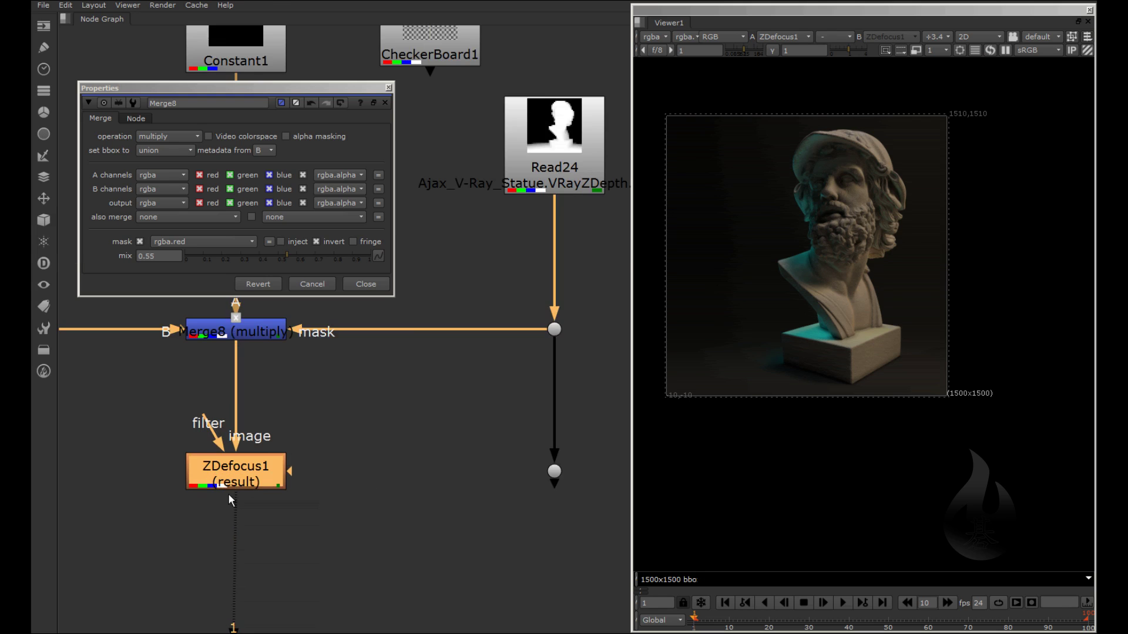
- Open the ZDefocus1 properties and reconnect the node's filter input to the dot coming from the Read24 depth pass
double_click(235, 467)
left_click_drag(703, 59, 542, 18)
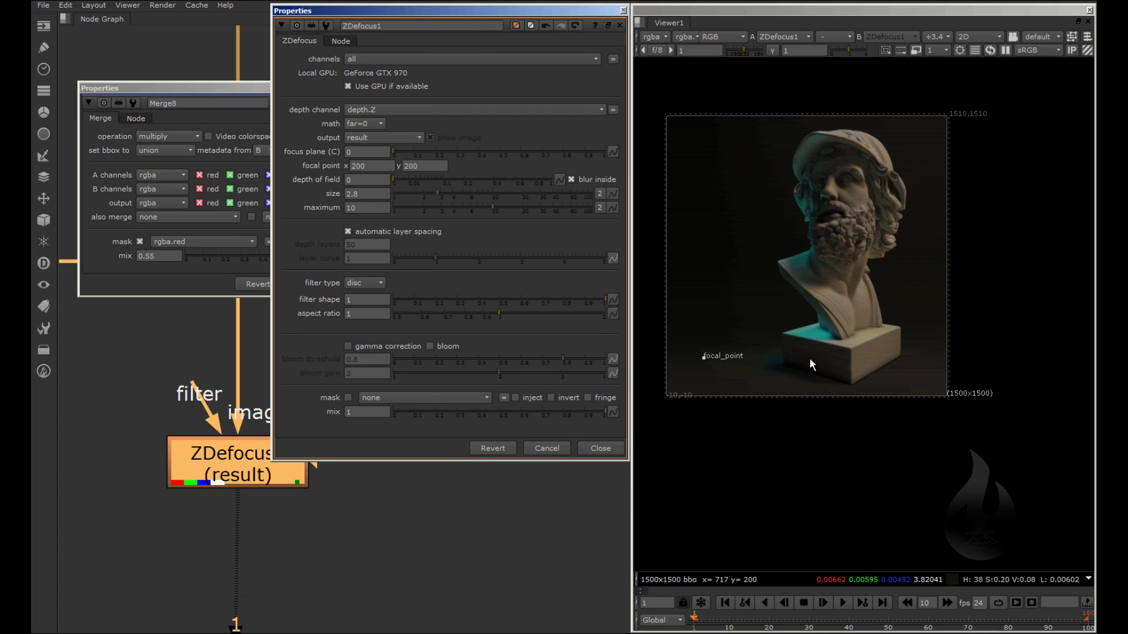
scroll(302, 485, "down", 3)
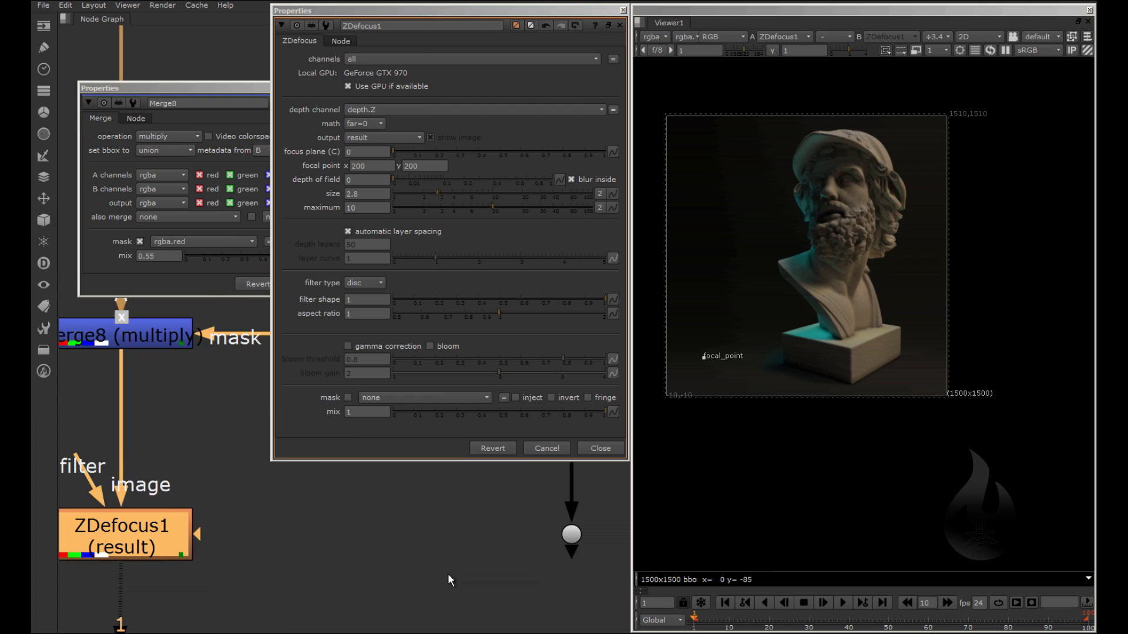
middle_click_drag(106, 451, 177, 512)
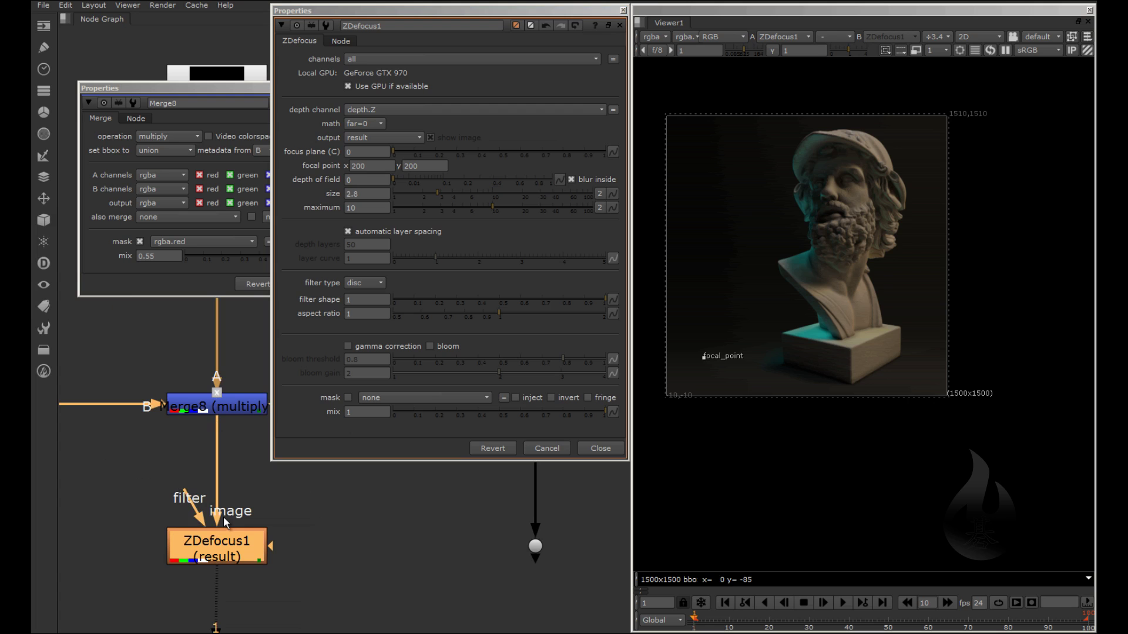
left_click_drag(186, 487, 543, 547)
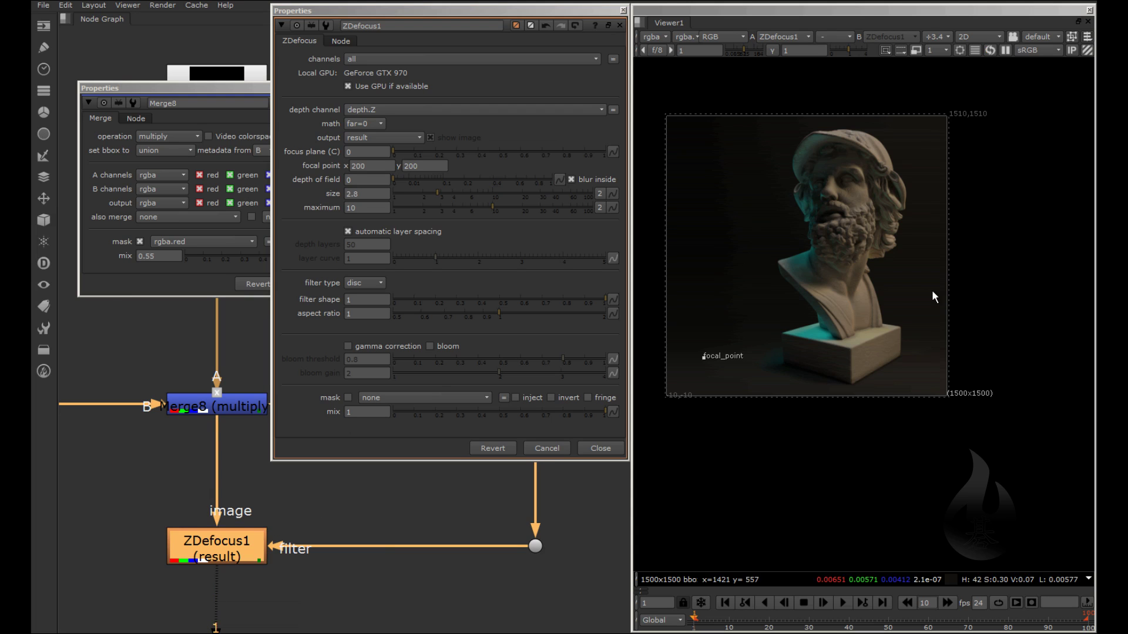
- Set the ZDefocus1 size to 3, maximum to 5.1 and focus plane to 0.145, and check the whole statue
scroll(932, 290, "up", 2)
left_click_drag(437, 195, 464, 209)
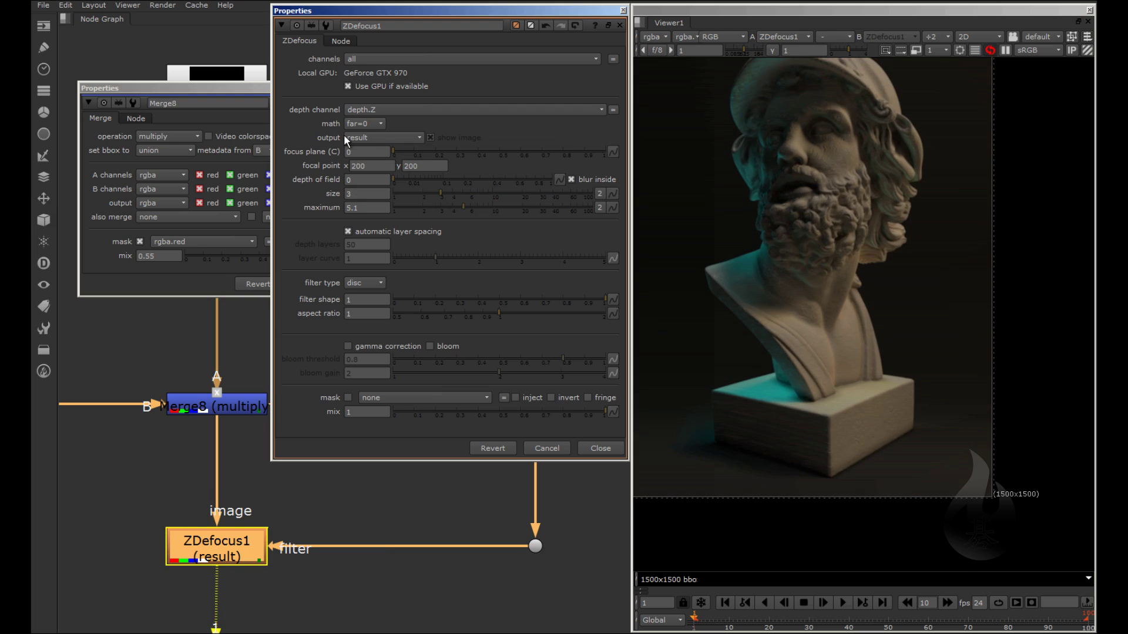
mouse_move(393, 151)
left_mouse_down()
mouse_move(419, 153)
mouse_move(410, 149)
left_mouse_up()
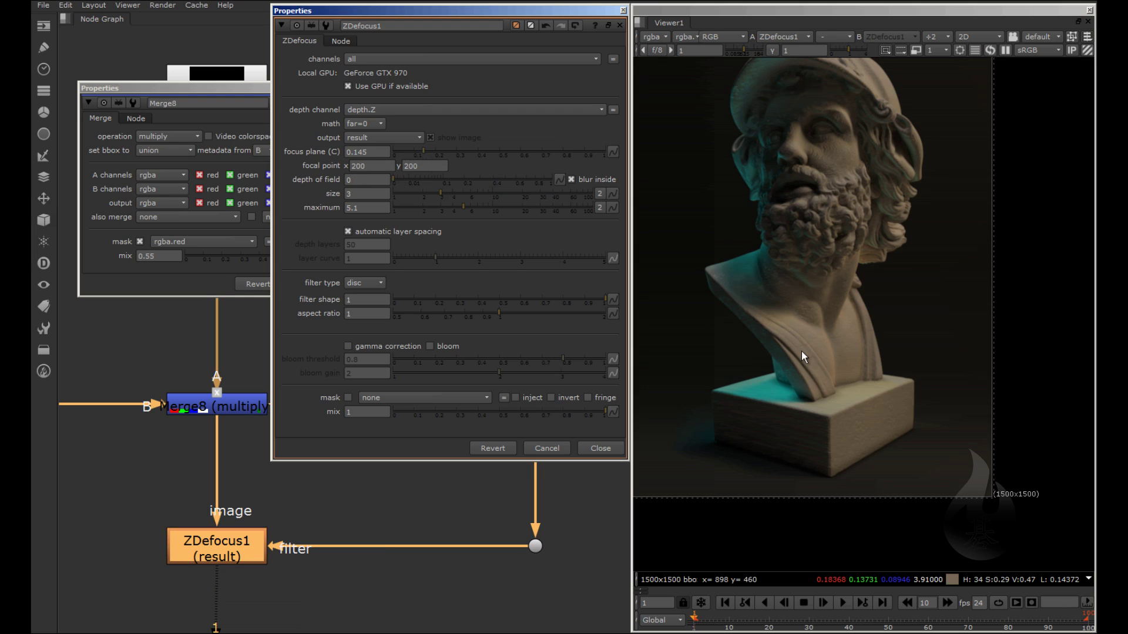
middle_click_drag(817, 237, 826, 264)
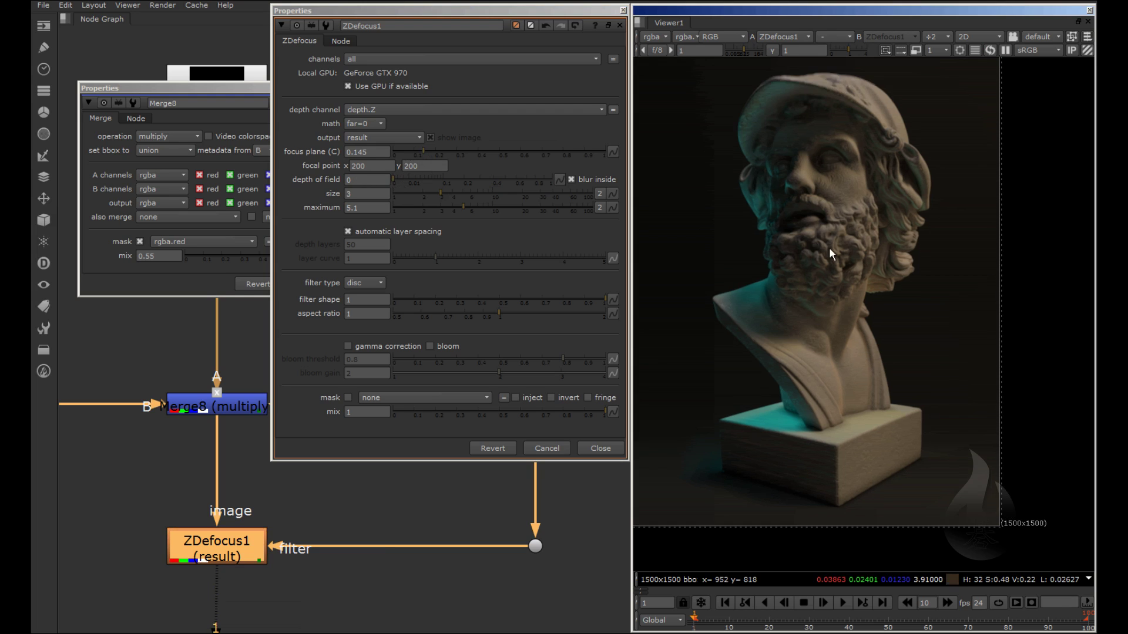
key("f")
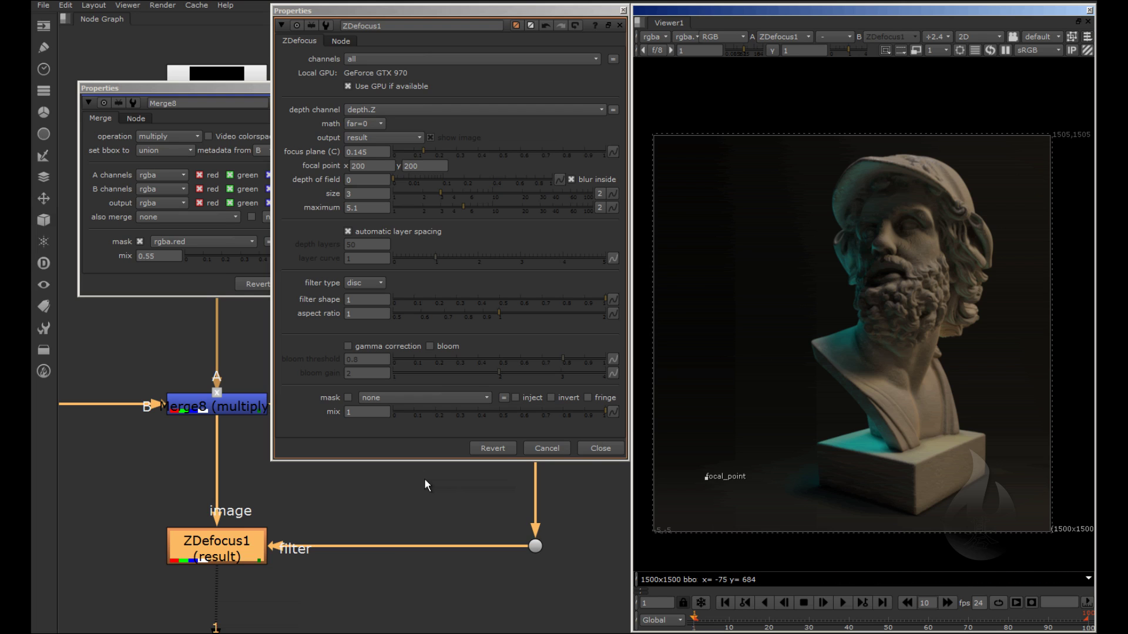
- Open the recent script SW_Fire_v006.nk
left_click_drag(552, 15, 531, 15)
left_click(42, 5)
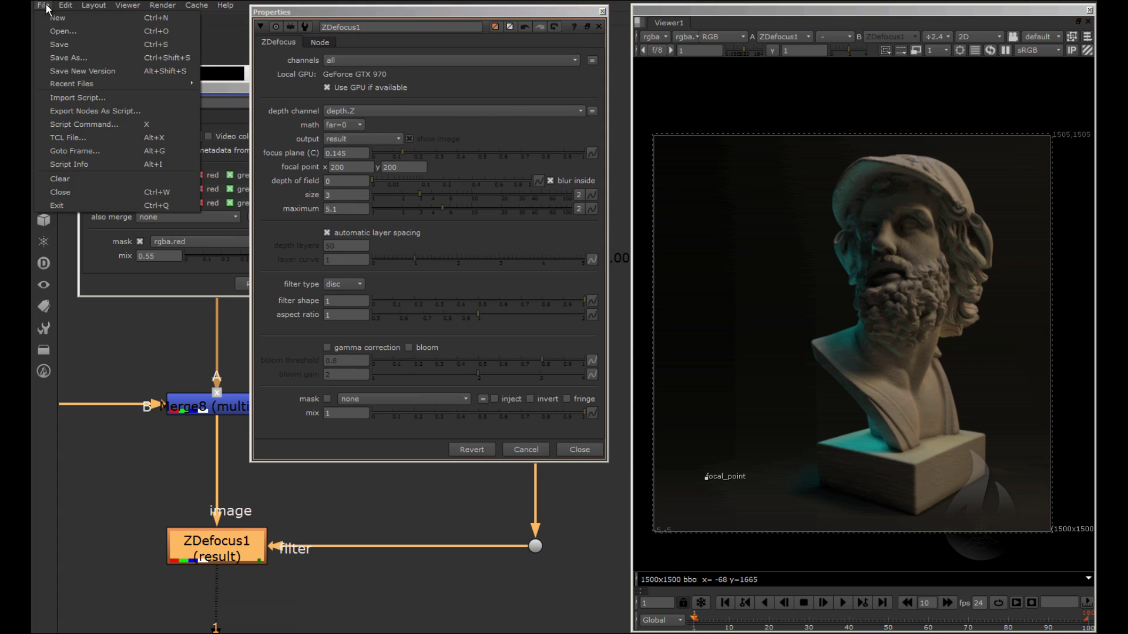
mouse_move(147, 84)
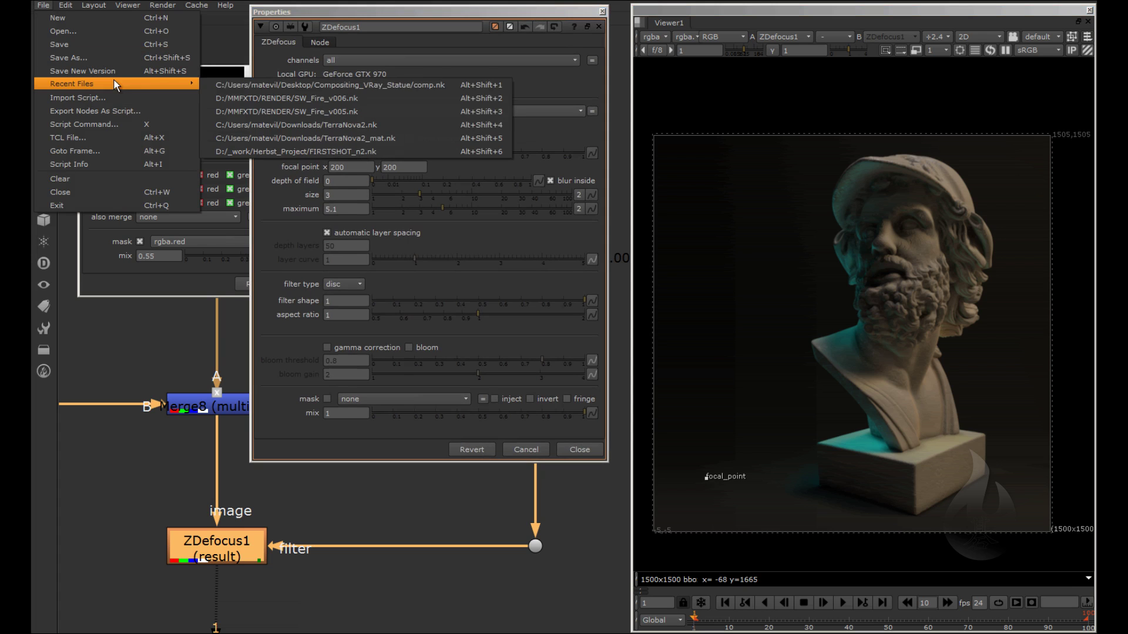
left_click(393, 100)
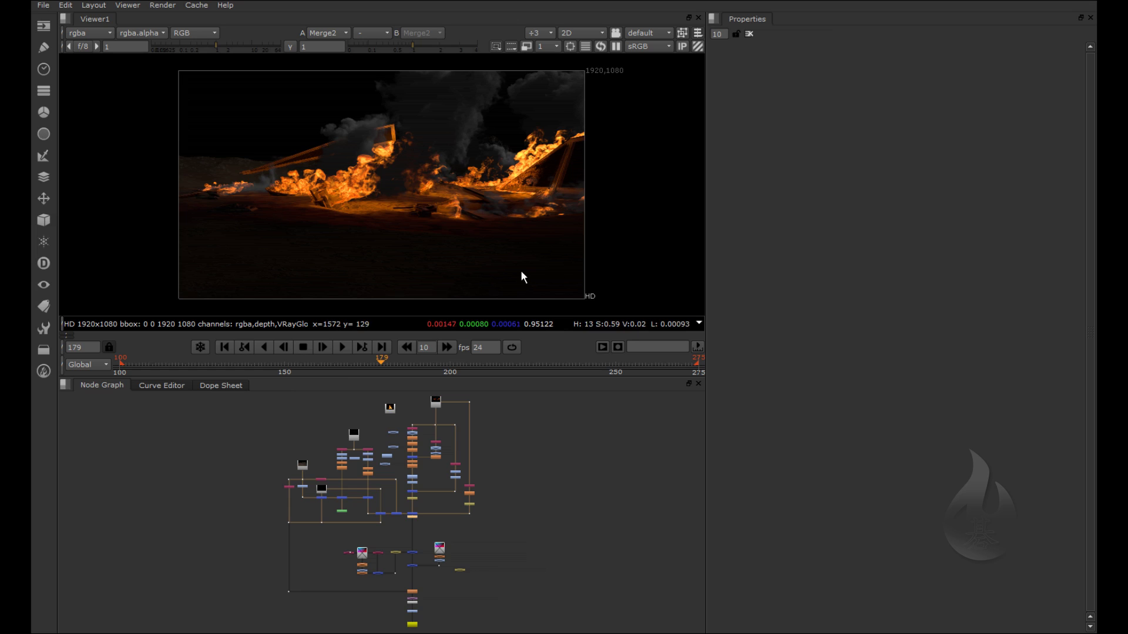
- Restore the saved layout with the floating viewer, toggle full screen, and place the viewer beside the node network
middle_click_drag(633, 479, 638, 510)
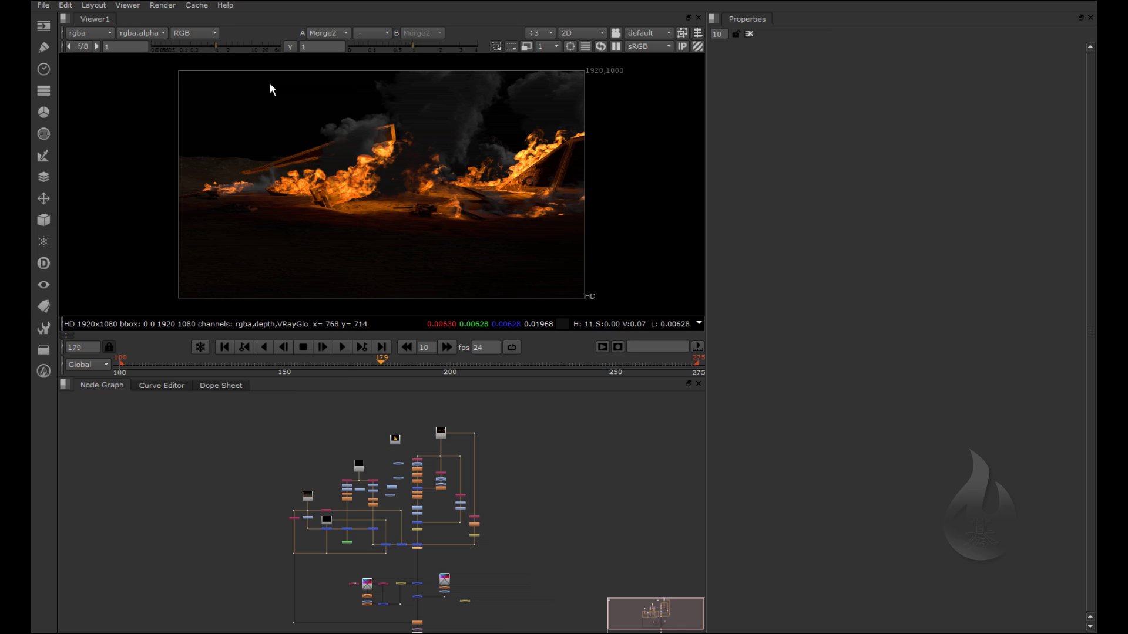
left_click(93, 5)
mouse_move(130, 6)
mouse_move(93, 4)
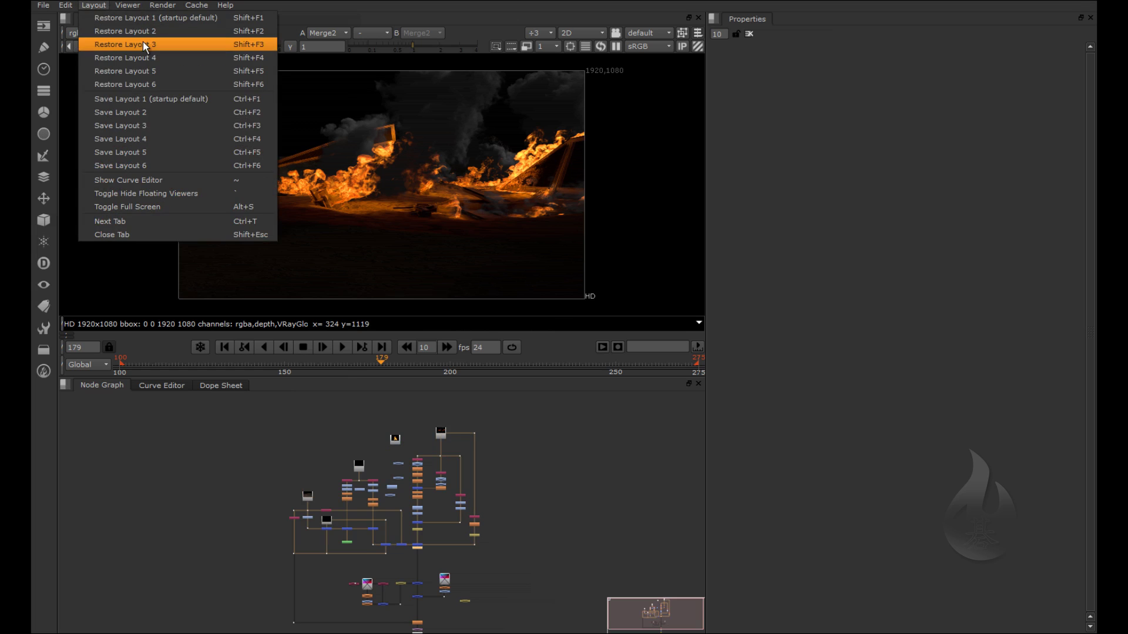
left_click(180, 78)
left_click(93, 5)
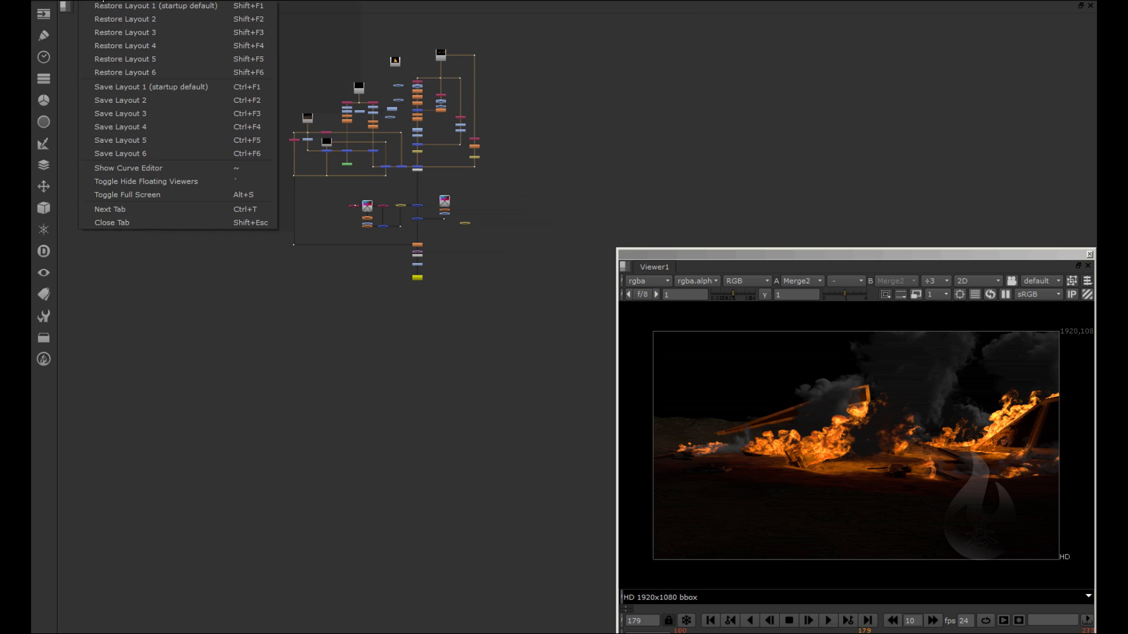
left_click(206, 193)
left_click_drag(868, 254, 753, 88)
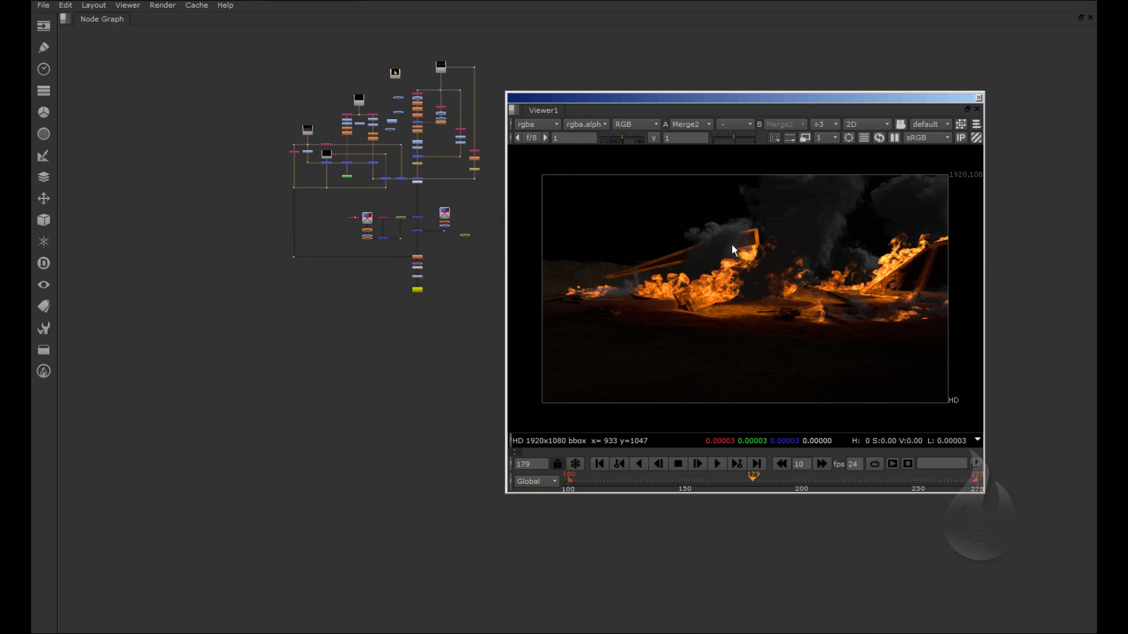
- Examine the fire up close in the viewer and the node branch with Shuffle3, Sharpen3, Glow3 and Blur3
scroll(729, 258, "up", 5)
scroll(776, 312, "up", 2)
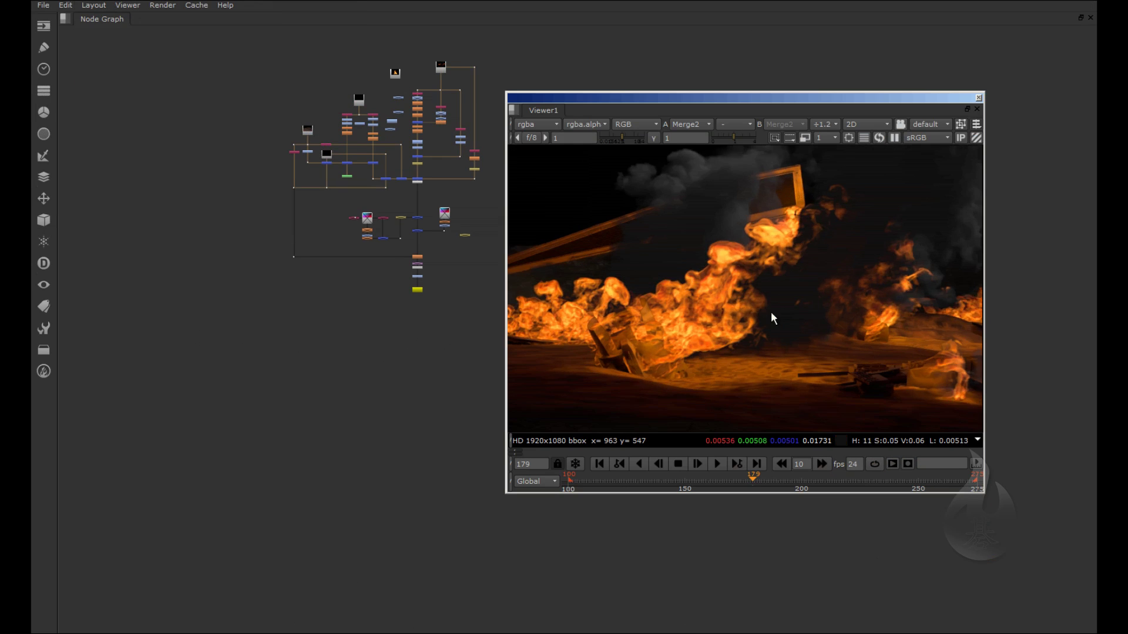
scroll(401, 104, "up", 6)
middle_click_drag(401, 104, 214, 278)
scroll(214, 277, "up", 4)
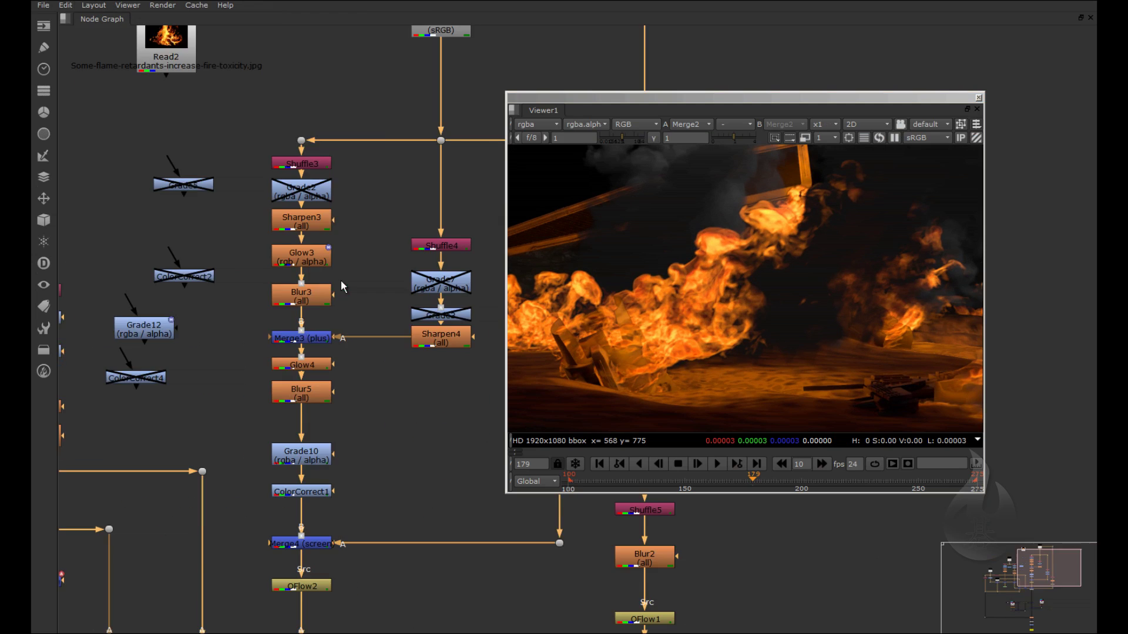
- Move the Viewer1 node out of the main column beneath Merge2 into the empty area beside the node network
scroll(341, 280, "down", 6)
middle_click_drag(415, 406, 363, 330)
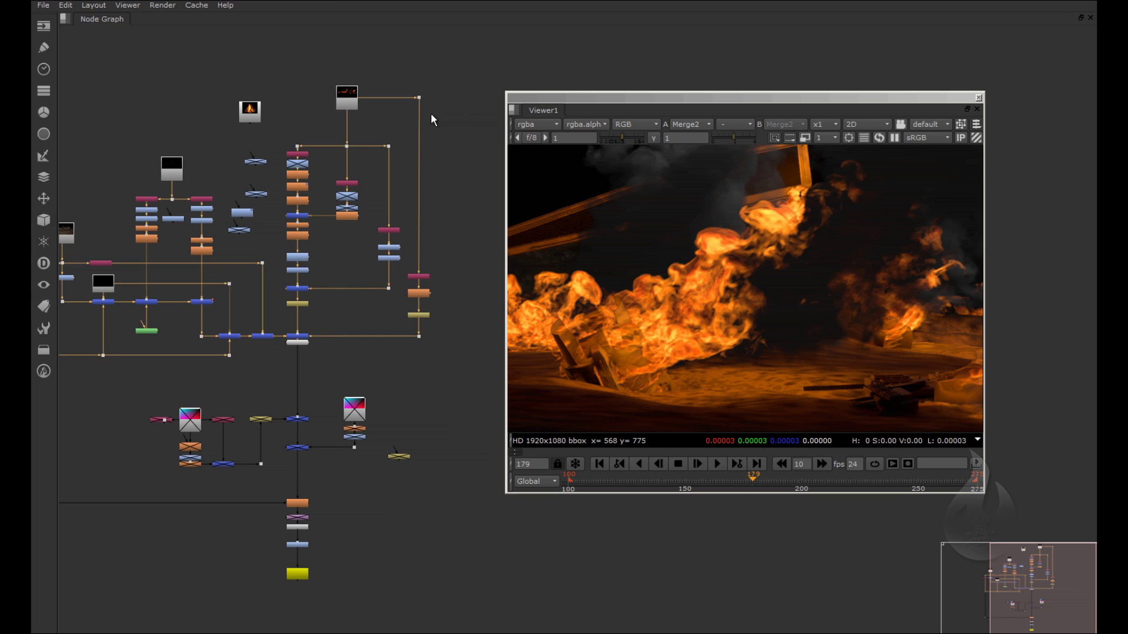
scroll(297, 350, "up", 5)
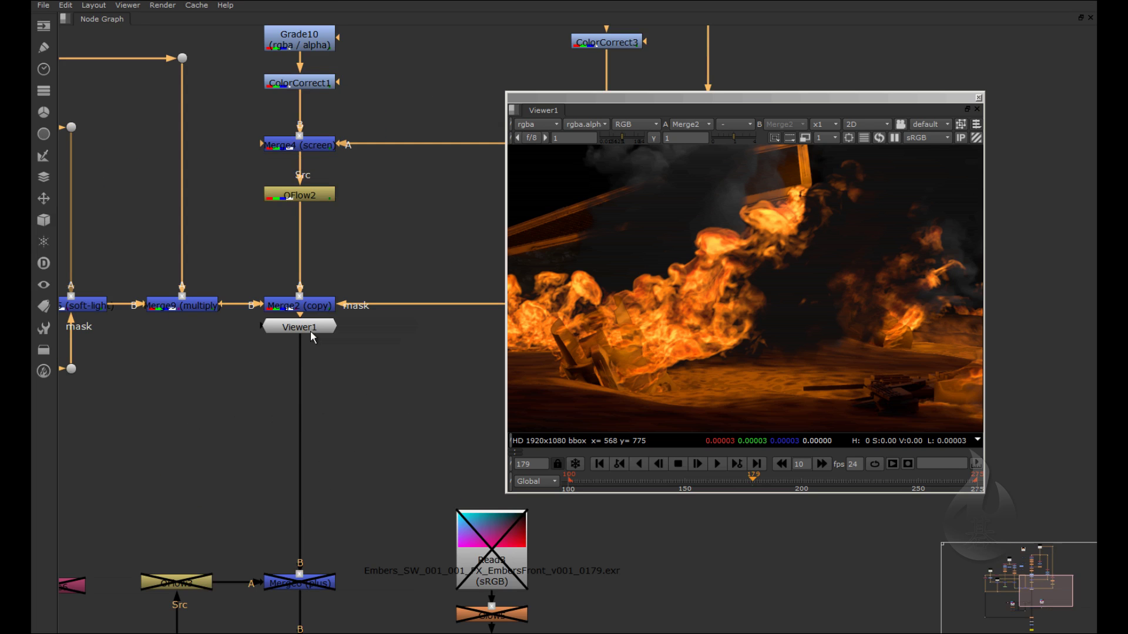
scroll(183, 296, "down", 6)
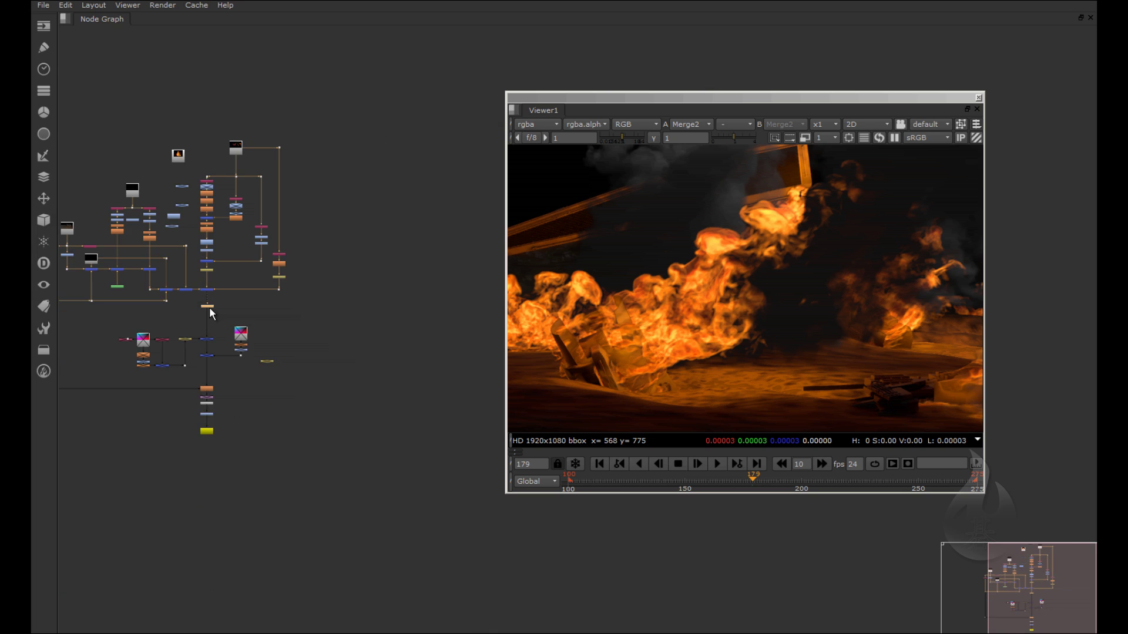
left_click_drag(209, 308, 355, 342)
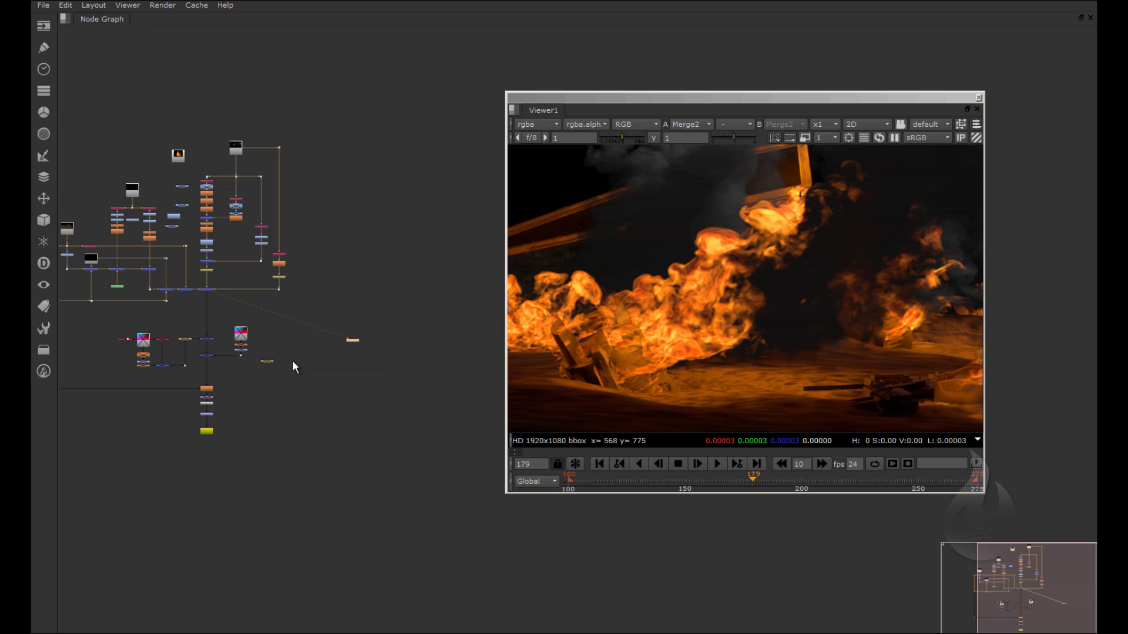
scroll(293, 361, "up", 3)
left_click_drag(452, 336, 433, 317)
middle_click_drag(201, 362, 480, 341)
middle_click_drag(360, 337, 273, 323)
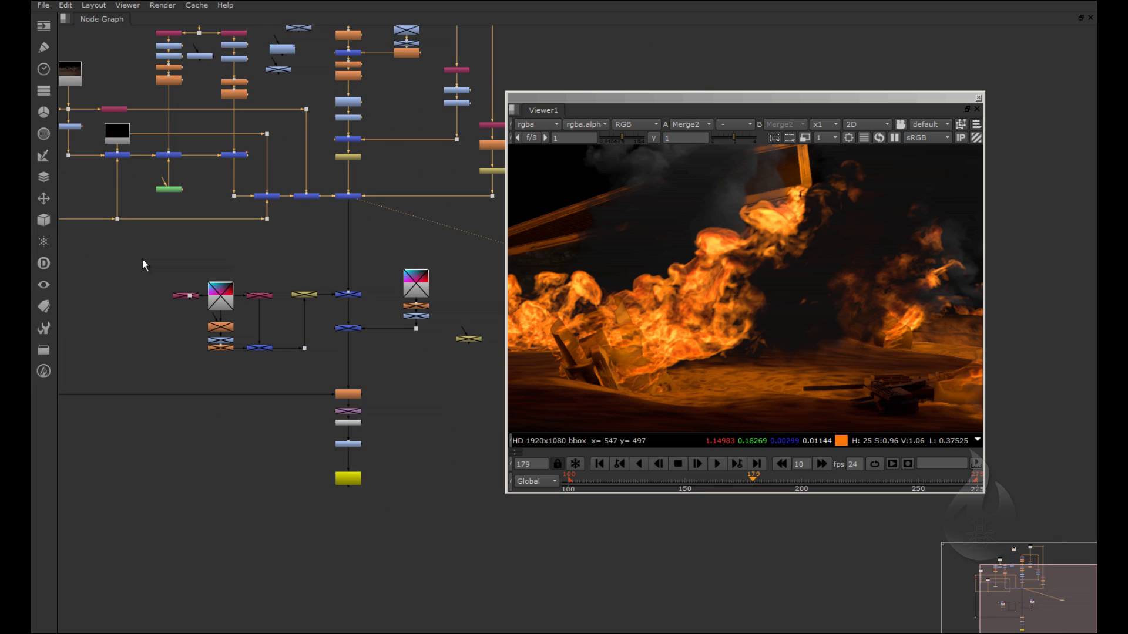
- Display the output of the ZDefocus2 node near the end of the main column in the viewer
scroll(357, 405, "up", 3)
scroll(358, 400, "down", 4)
middle_click_drag(364, 140, 364, 302)
middle_click_drag(343, 470, 371, 160)
scroll(372, 222, "up", 2)
left_click(366, 269)
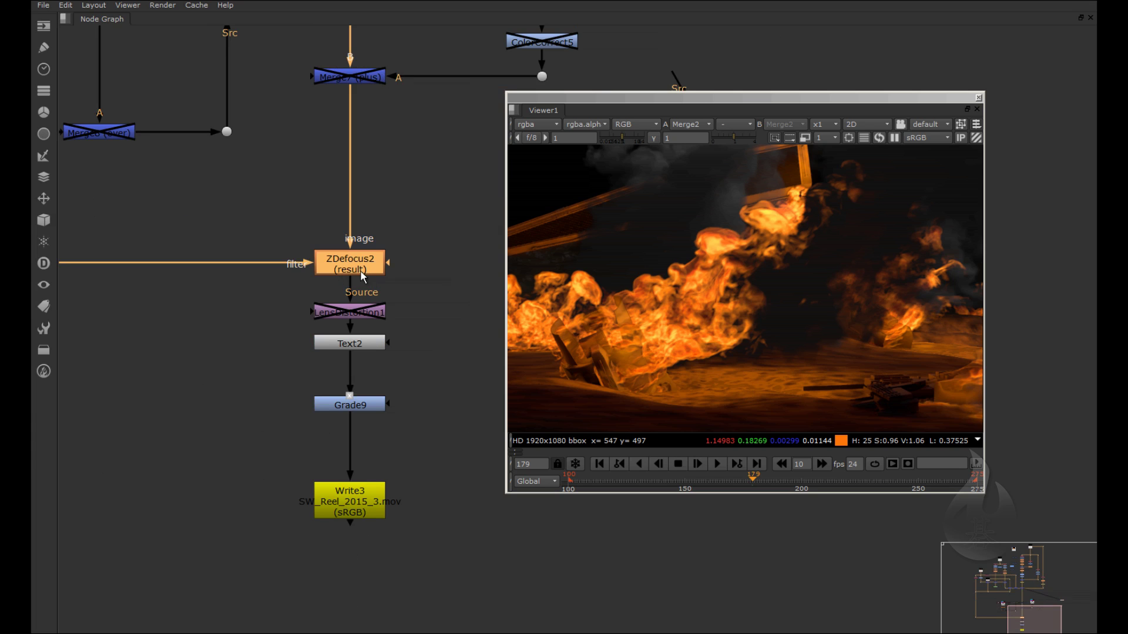
key("1")
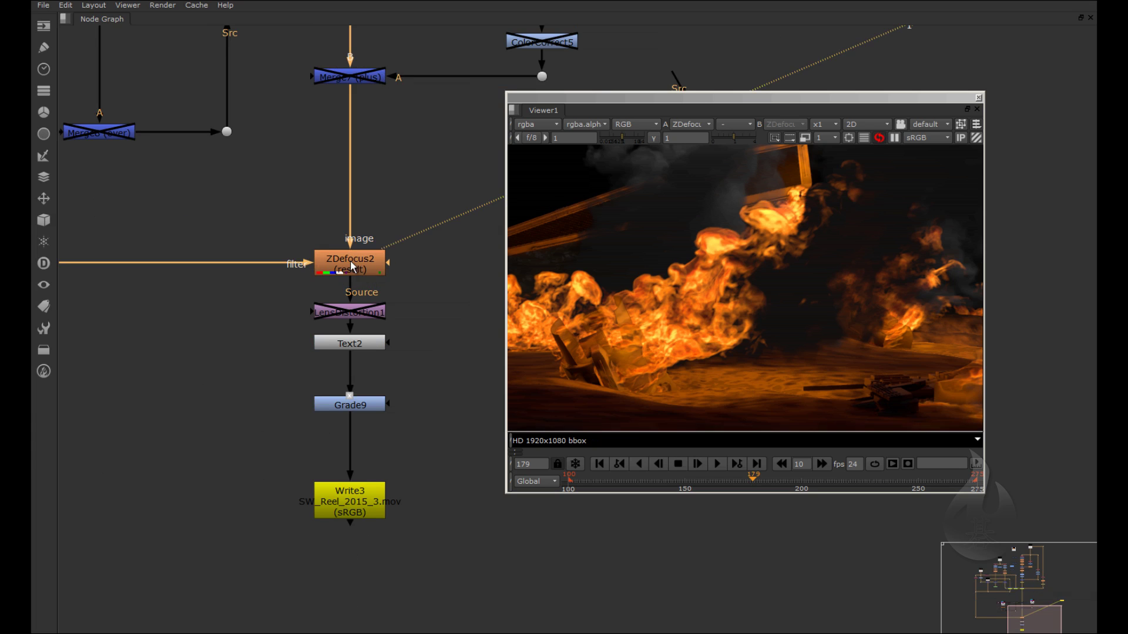
- Display the Shuffle10 depth pass fed by Read5, fit it in the viewer and examine its near and far areas
scroll(364, 268, "down", 2)
scroll(378, 271, "down", 2)
scroll(383, 249, "down", 2)
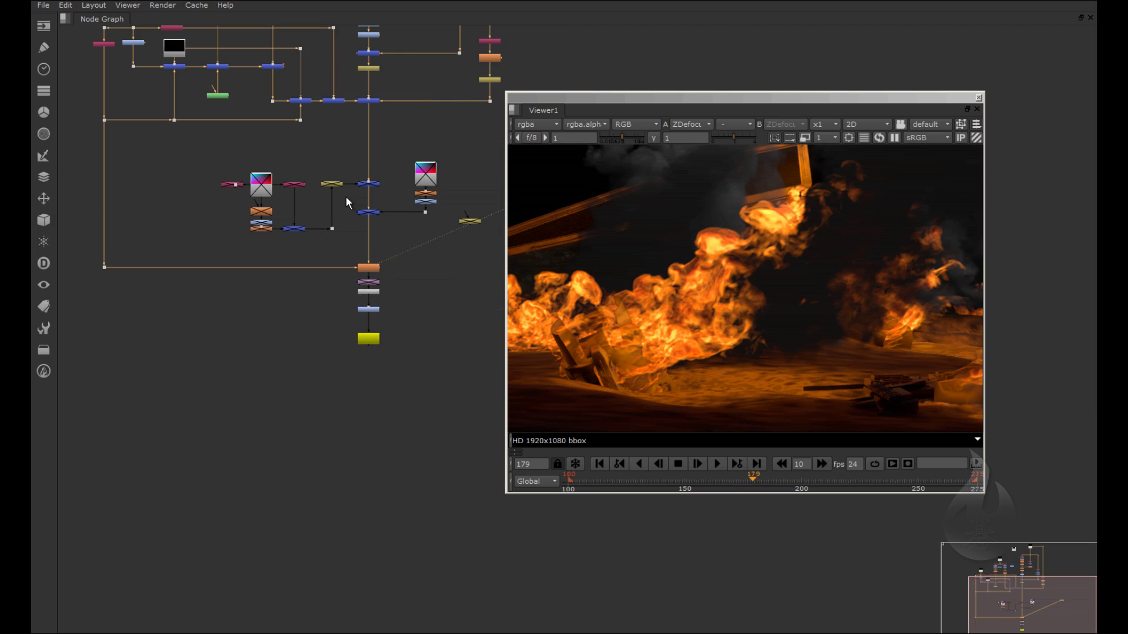
scroll(125, 129, "up", 5)
scroll(125, 130, "up", 2)
left_click(88, 170)
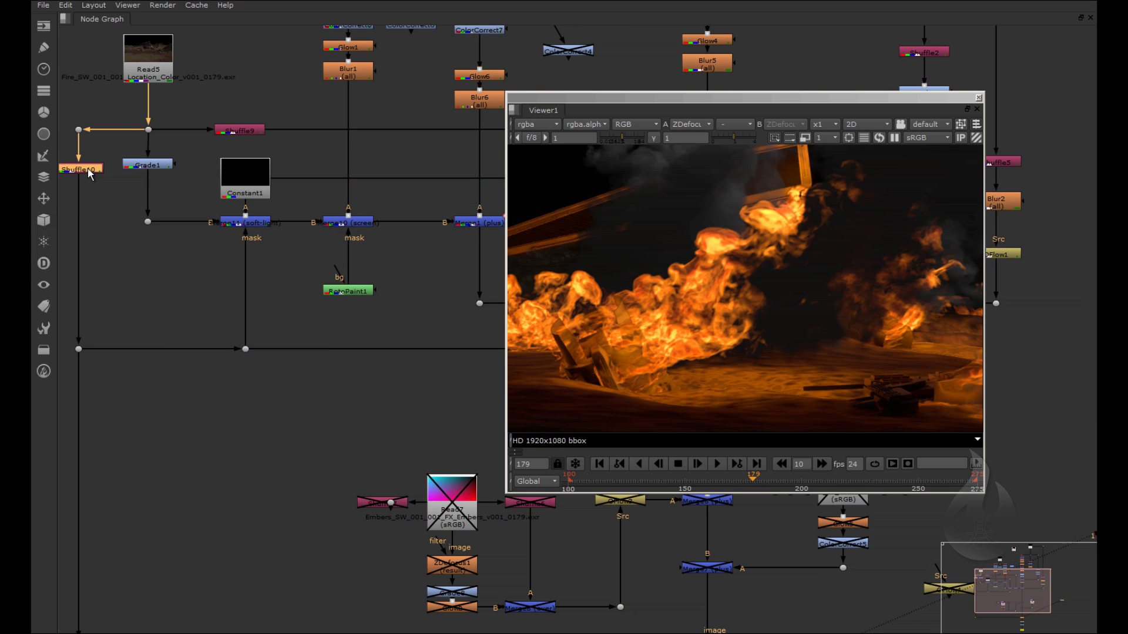
key("1")
key("f")
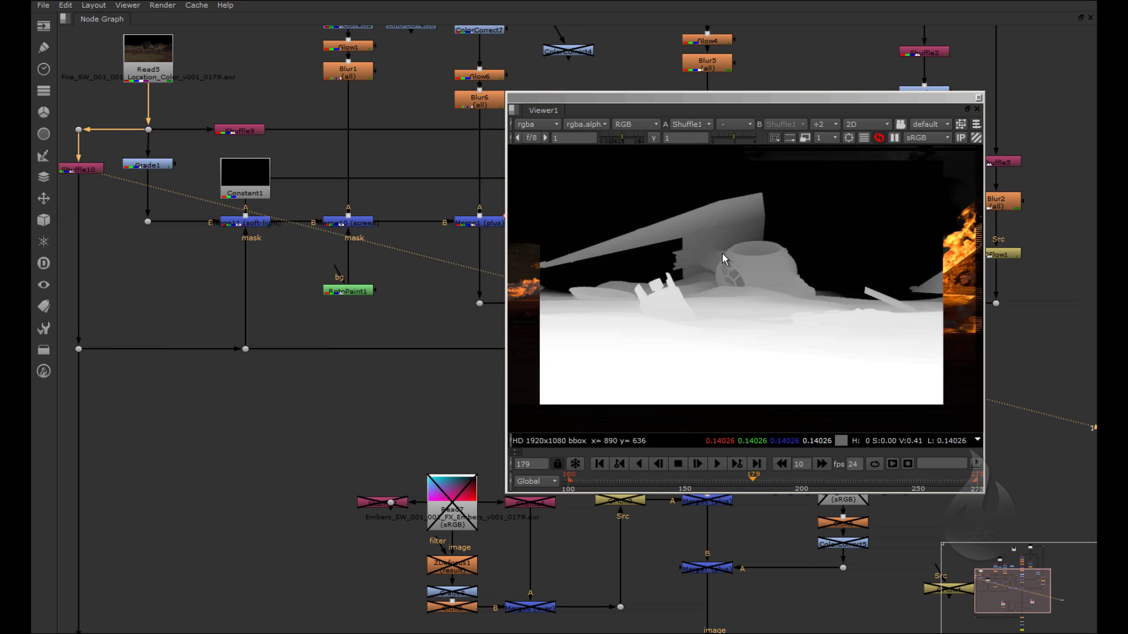
scroll(764, 319, "down", 1)
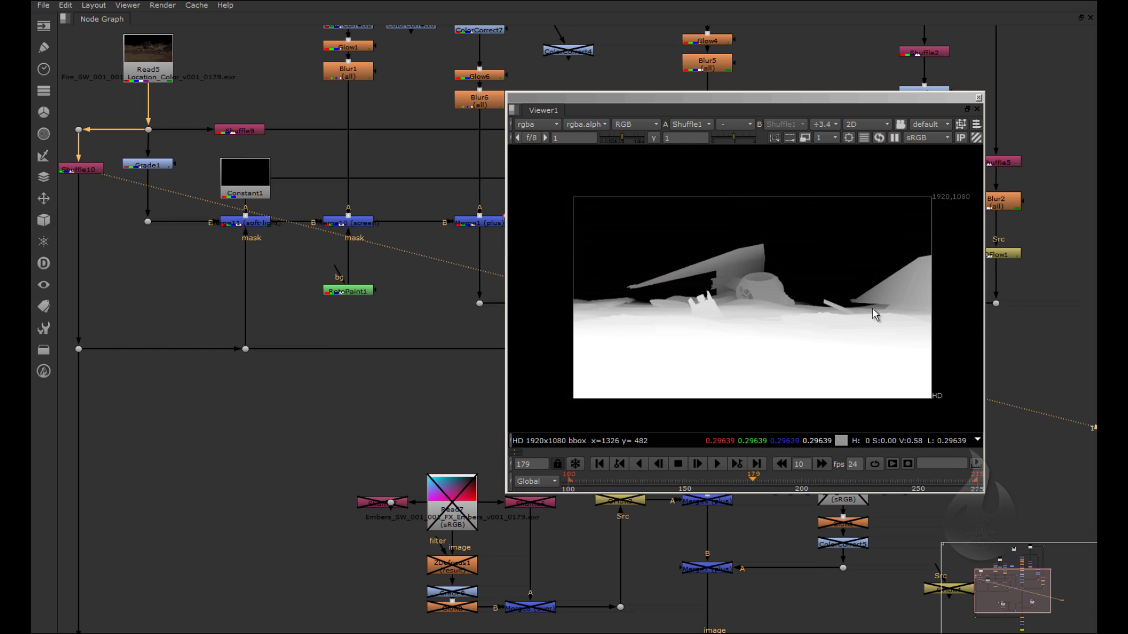
scroll(672, 305, "up", 2)
scroll(820, 309, "up", 1)
scroll(660, 297, "down", 1)
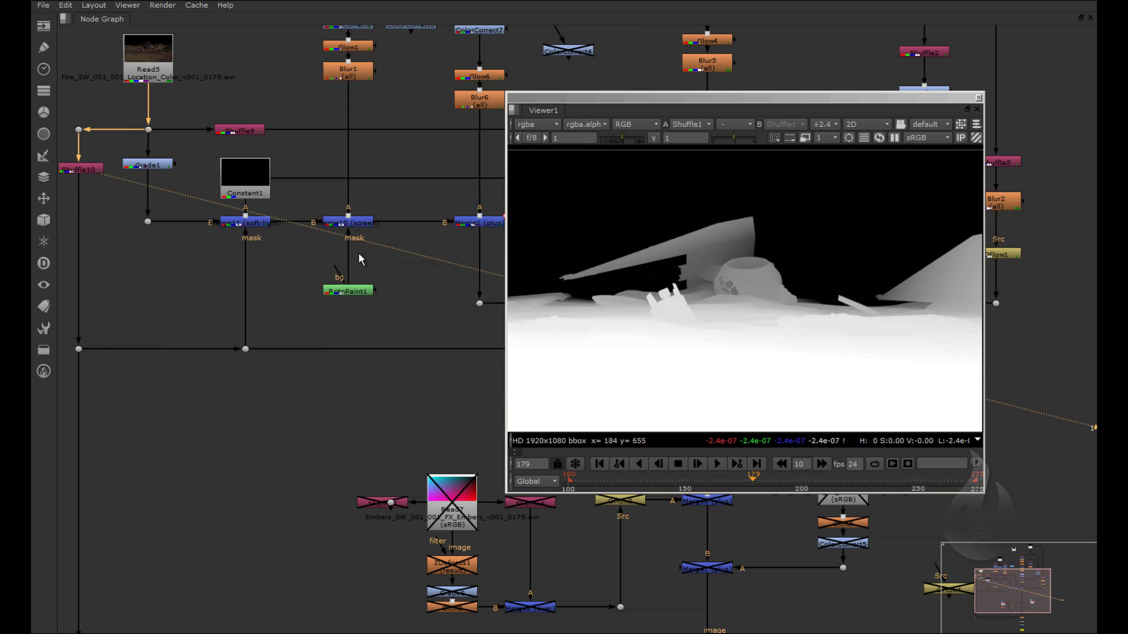
- Move the Viewer1 node lower beside the end of the network and display ZDefocus2 in the viewer again
scroll(358, 253, "down", 2)
scroll(208, 143, "up", 2)
middle_click_drag(362, 203, 253, 66)
scroll(146, 72, "down", 3)
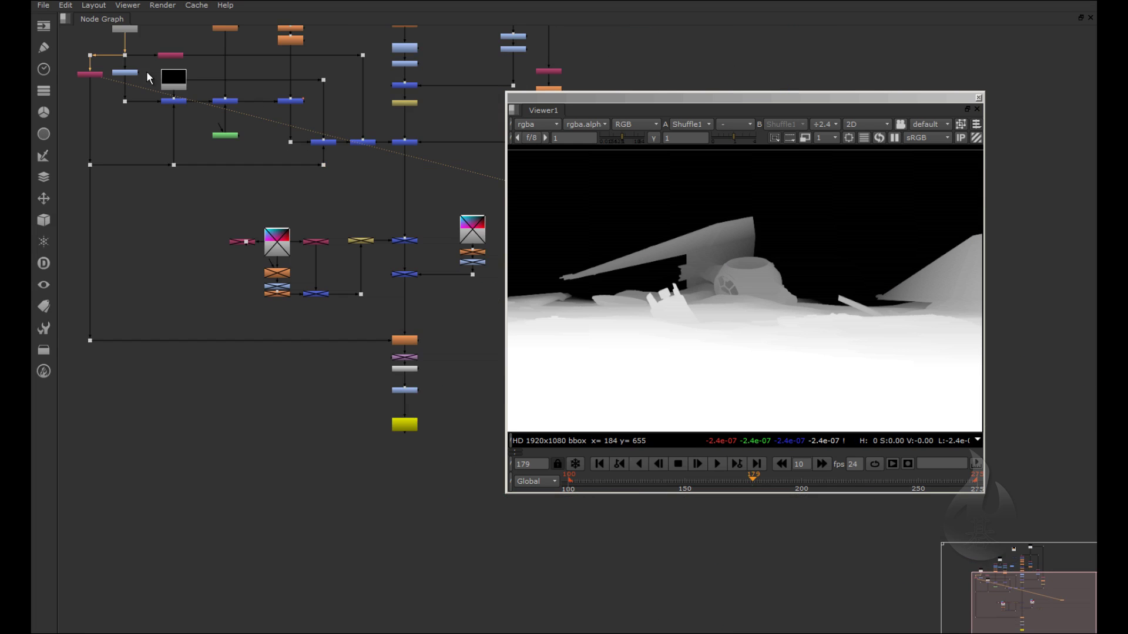
middle_click_drag(488, 219, 297, 217)
left_click_drag(460, 227, 410, 430)
scroll(165, 369, "up", 3)
middle_click_drag(166, 369, 256, 333)
left_click(303, 280)
key("1")
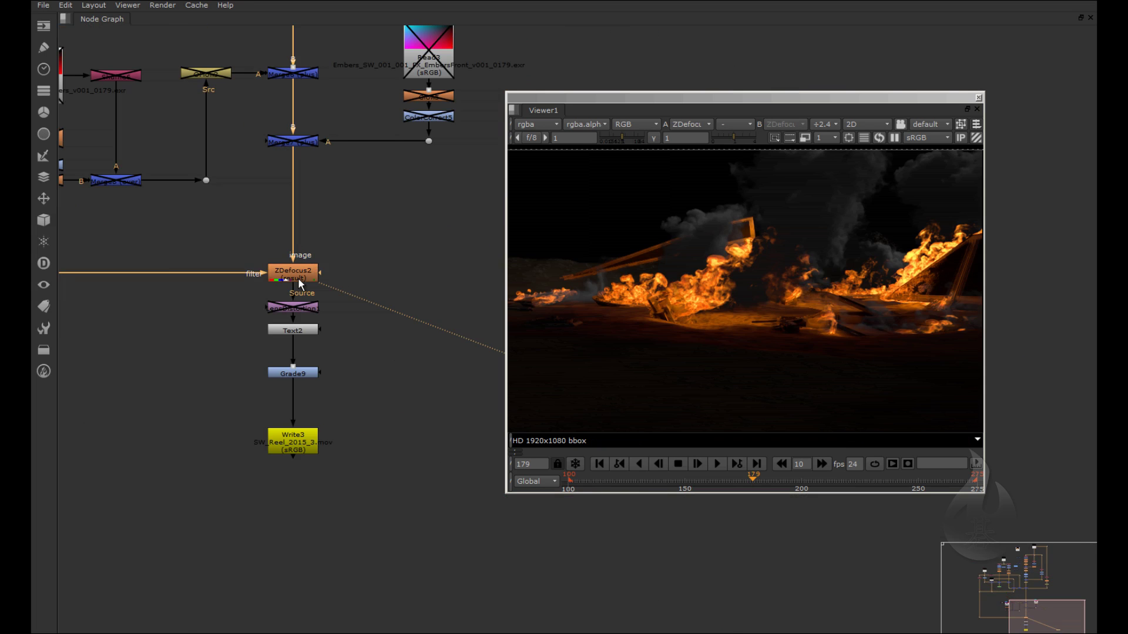
- Open the ZDefocus2 properties, check the depth channel choices, preview the filter shape setup, and set the output to layer setup
double_click(304, 281)
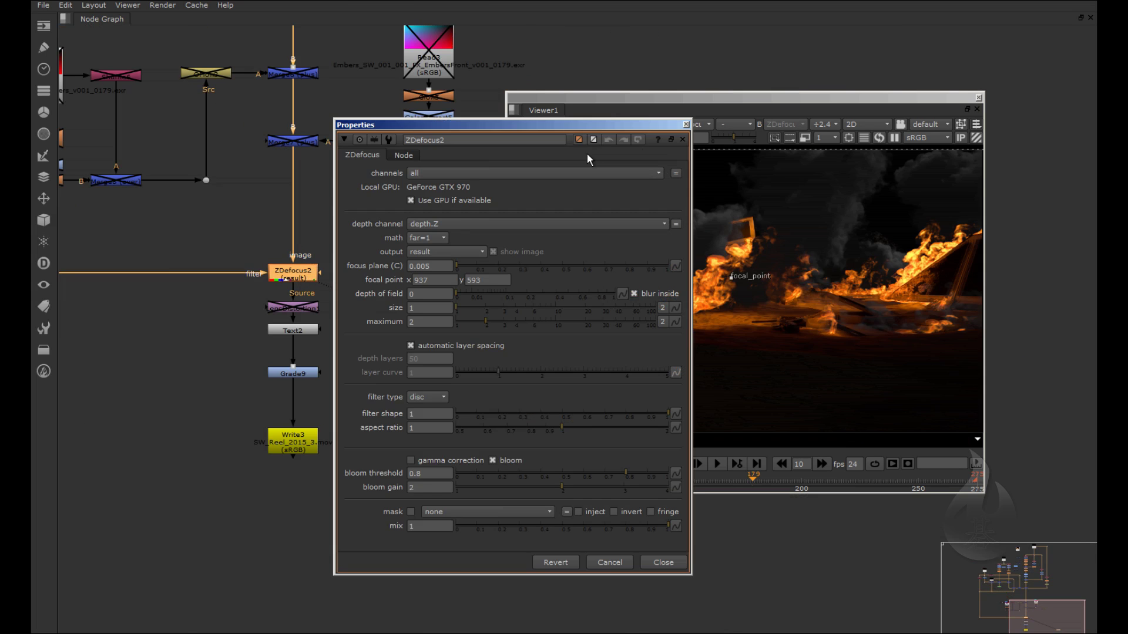
left_click(450, 227)
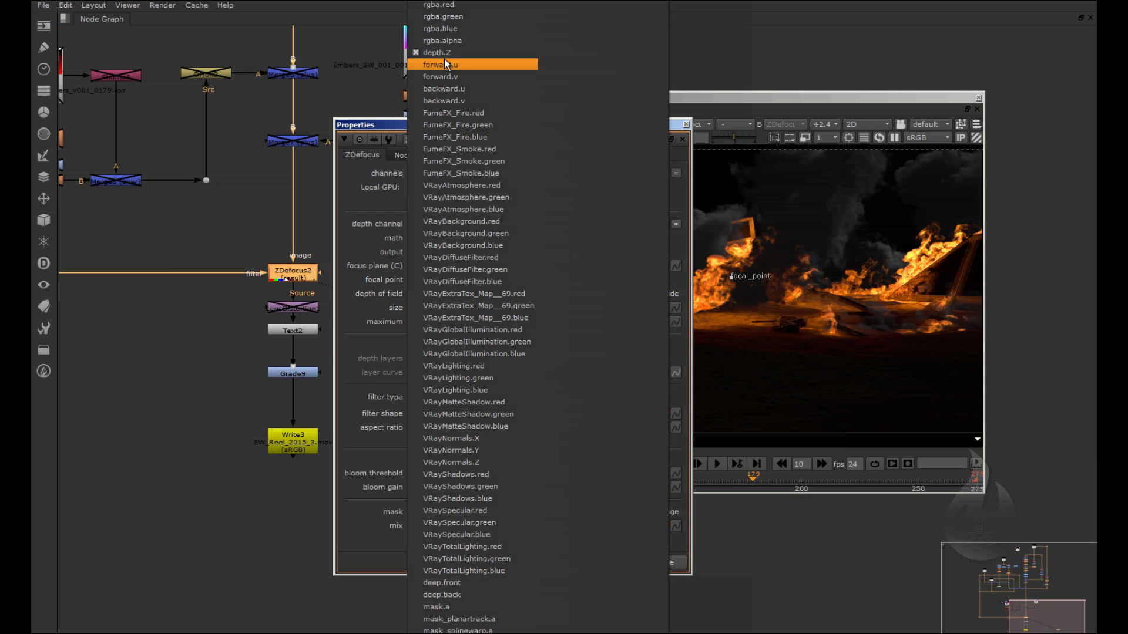
left_click(354, 180)
left_click(474, 252)
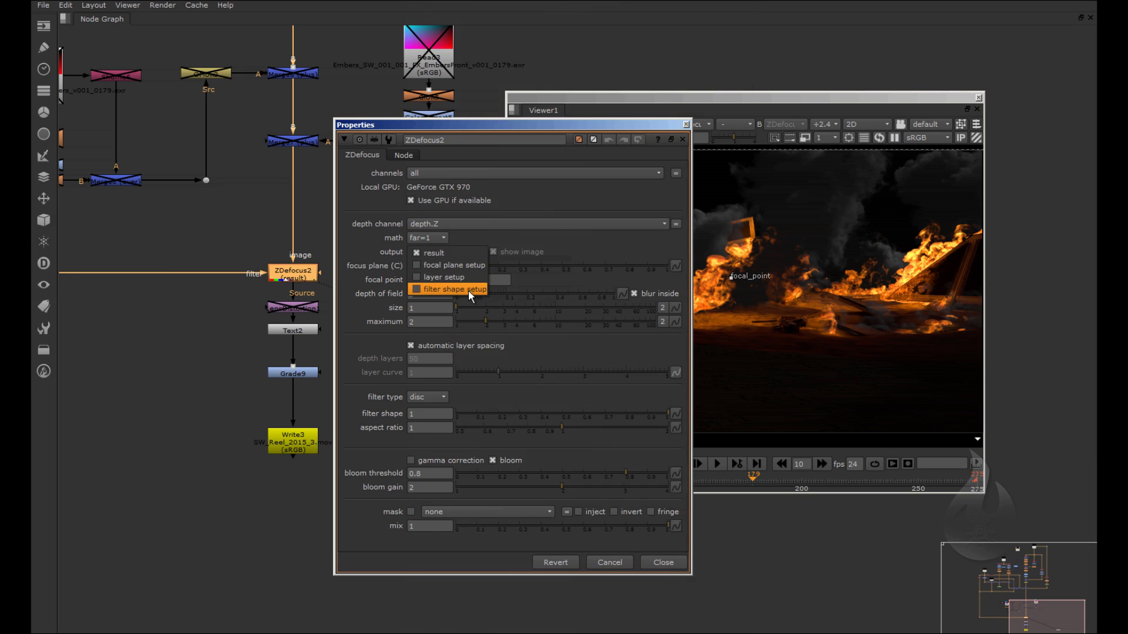
left_click(469, 291)
left_click(475, 251)
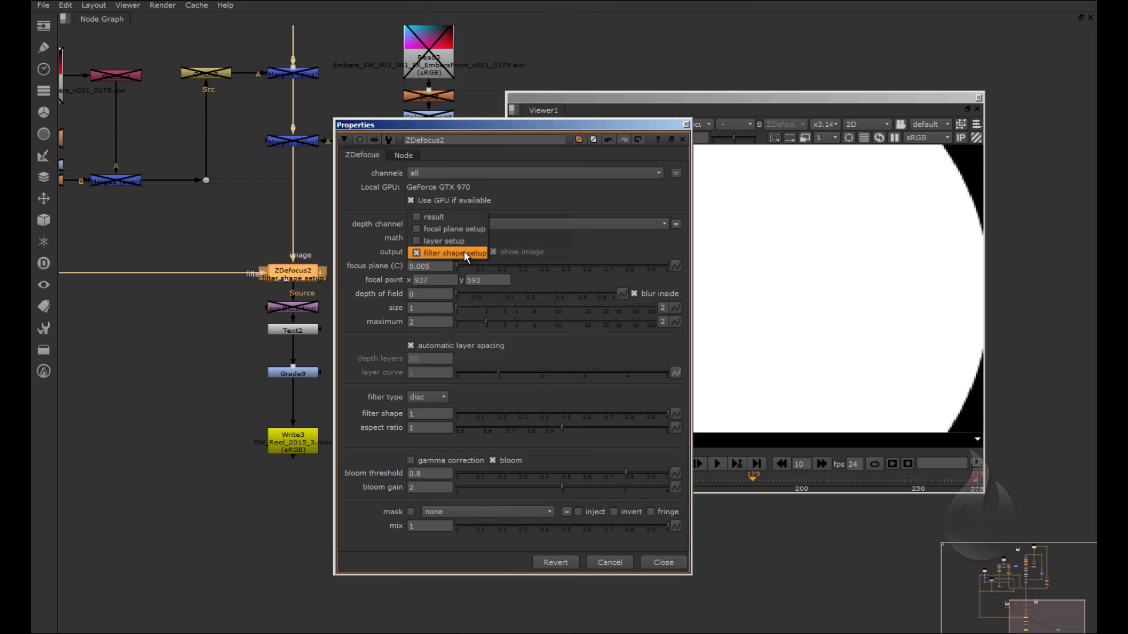
left_click(438, 240)
- Place the ZDefocus2 properties beside the viewer and examine the coloured depth layers across the whole frame
left_click_drag(411, 124, 168, 60)
scroll(873, 295, "down", 2)
scroll(817, 295, "down", 1)
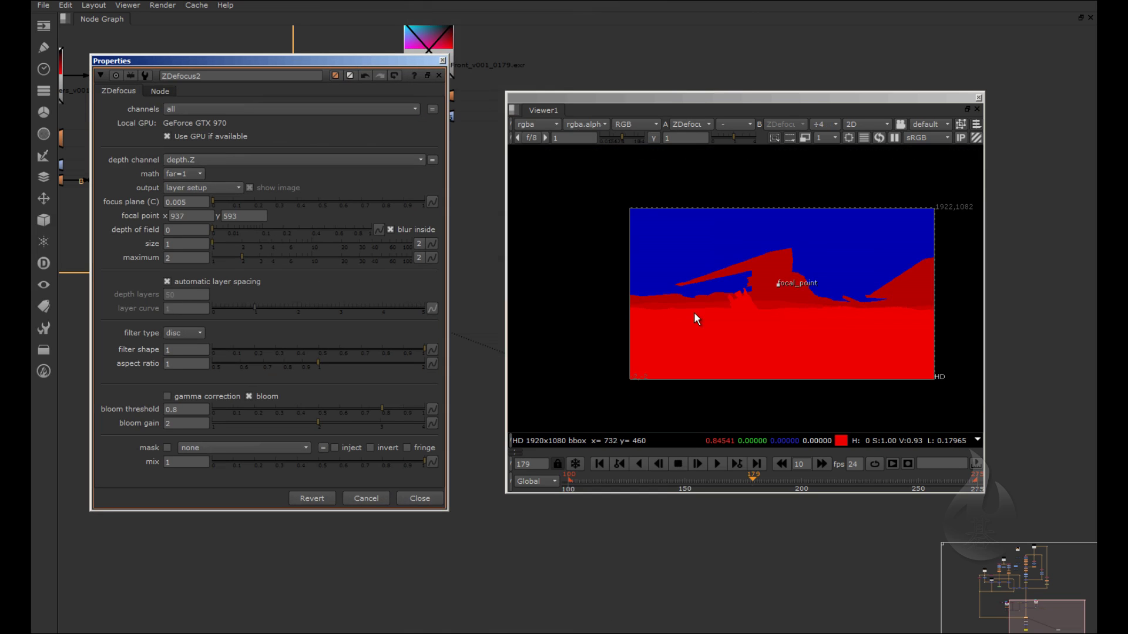
scroll(693, 312, "up", 2)
scroll(708, 305, "down", 1)
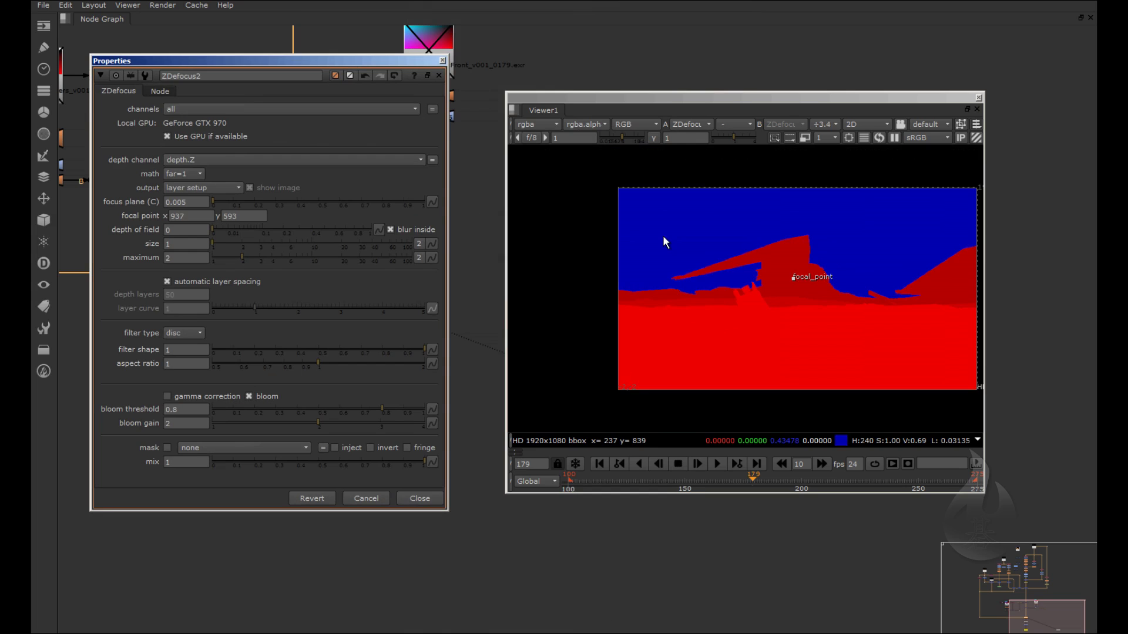
scroll(546, 195, "up", 2)
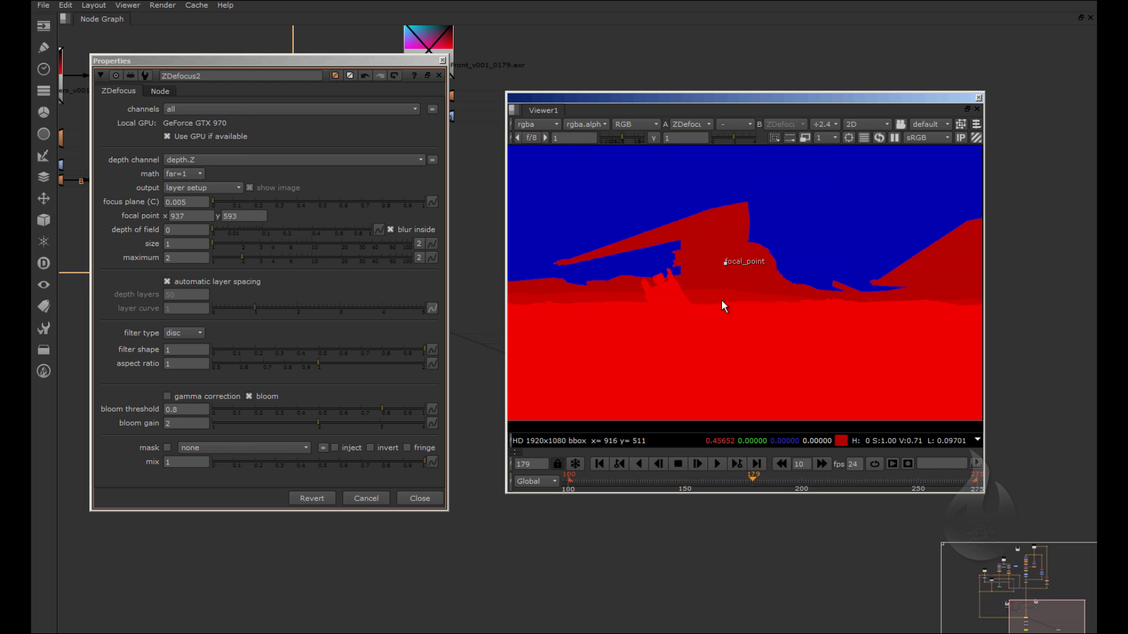
scroll(632, 218, "down", 2)
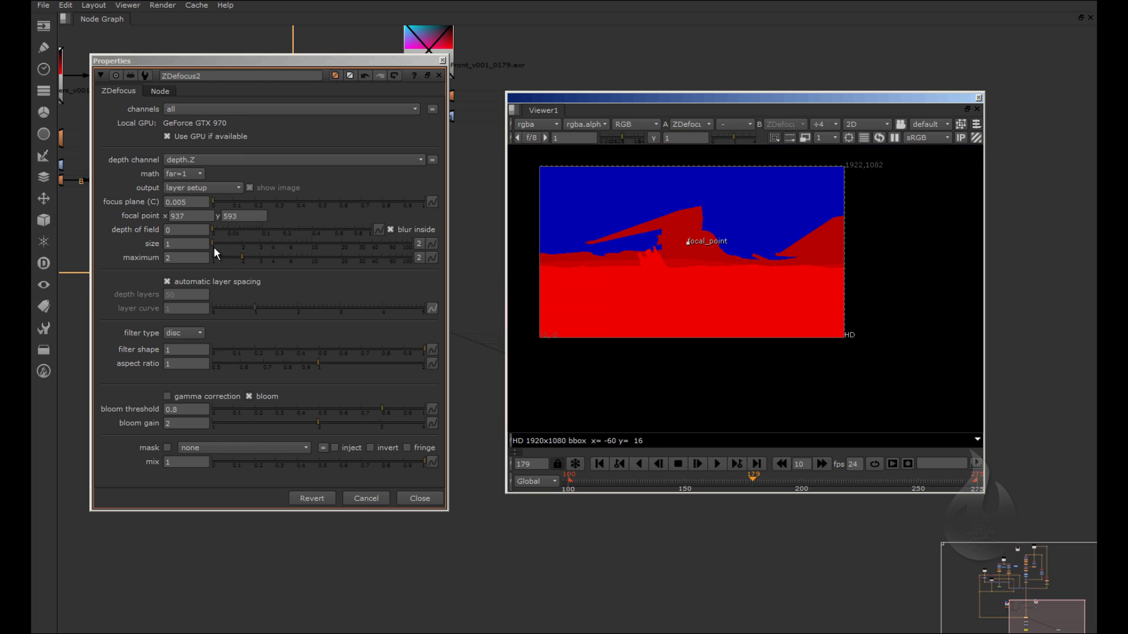
- Try ZDefocus2 focus plane values of 0.24, 0.315, 1 and 0, and set the focus plane to 0.01
left_click_drag(213, 203, 264, 202)
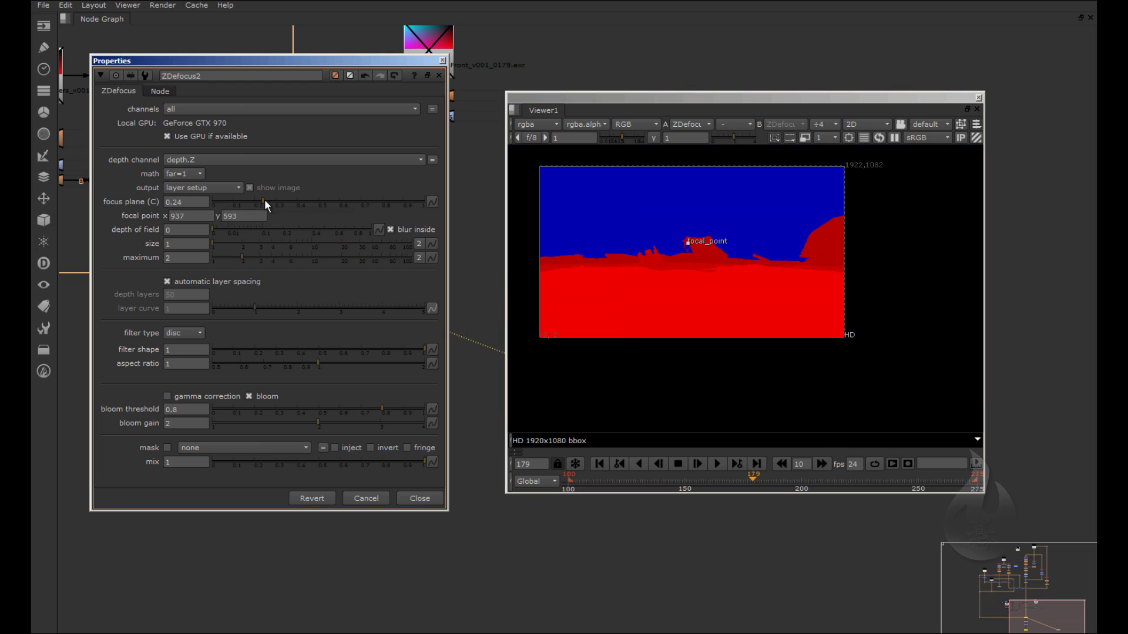
left_click_drag(265, 199, 278, 200)
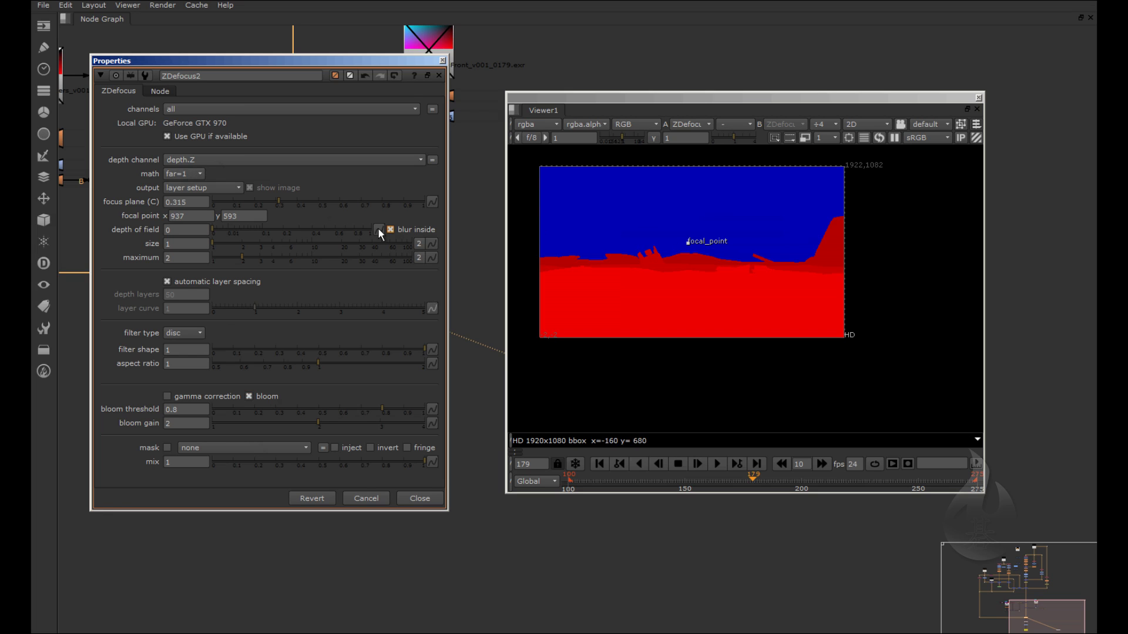
left_click_drag(283, 200, 426, 207)
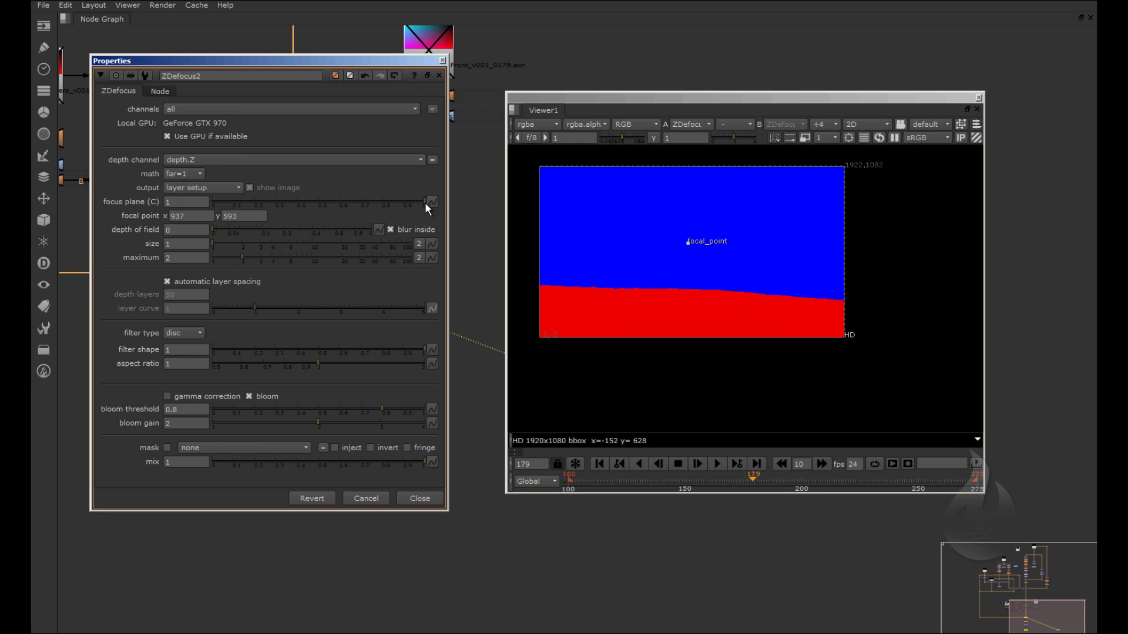
left_click_drag(424, 202, 214, 210)
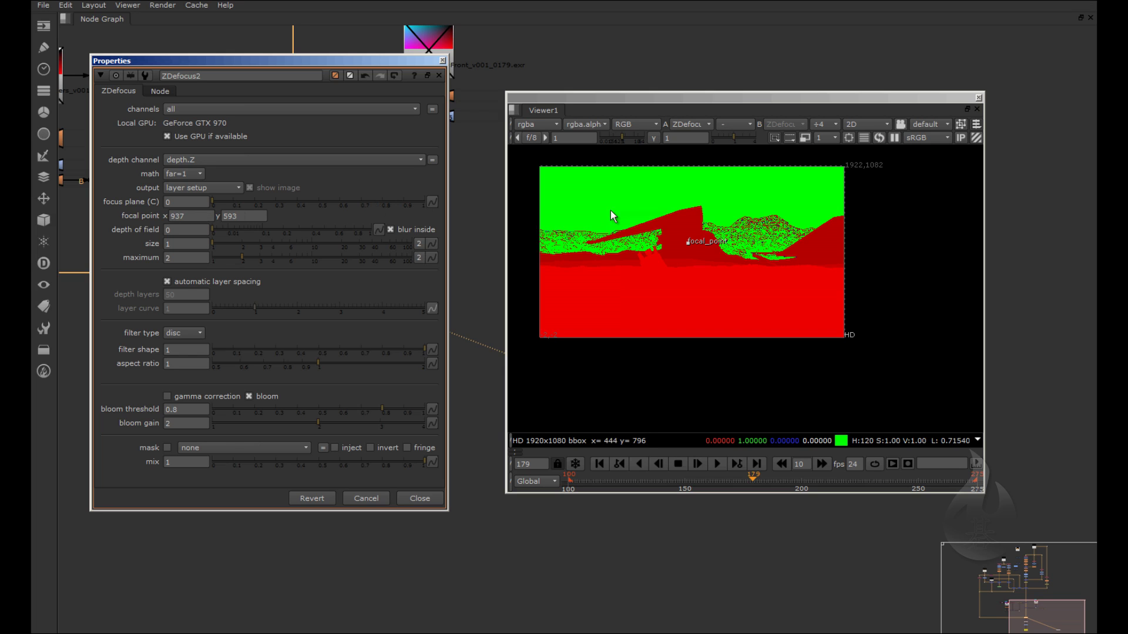
left_click(218, 199)
left_click_drag(212, 201, 217, 203)
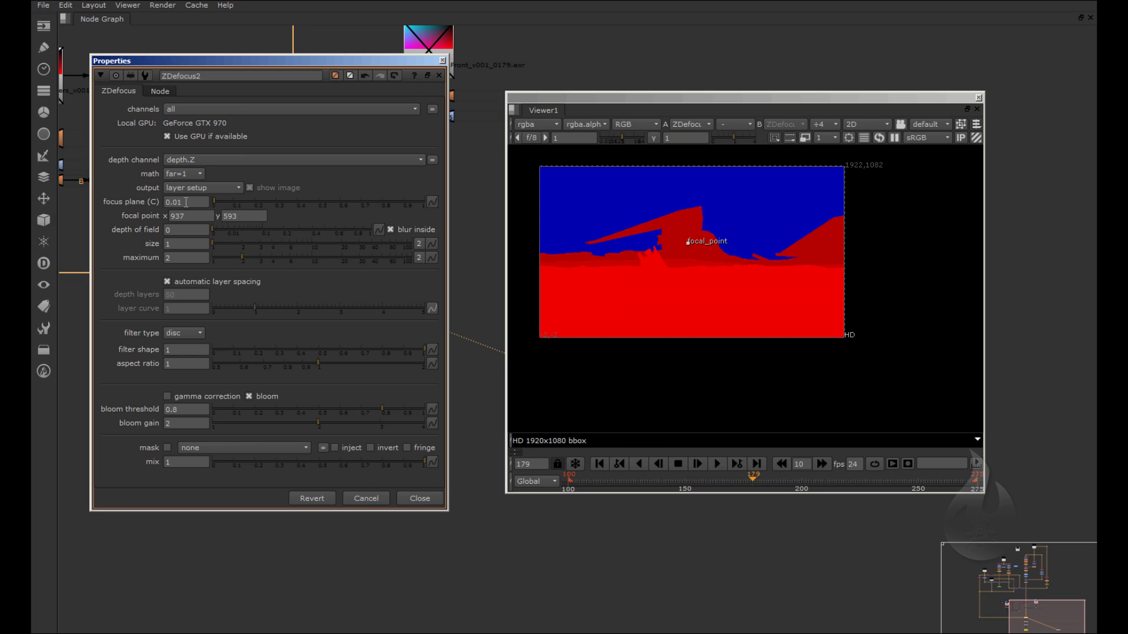
- Set the ZDefocus2 size to 1.65 and maximum to 5.4, shift the viewer aside, and switch the output to result
left_click_drag(218, 242, 285, 259)
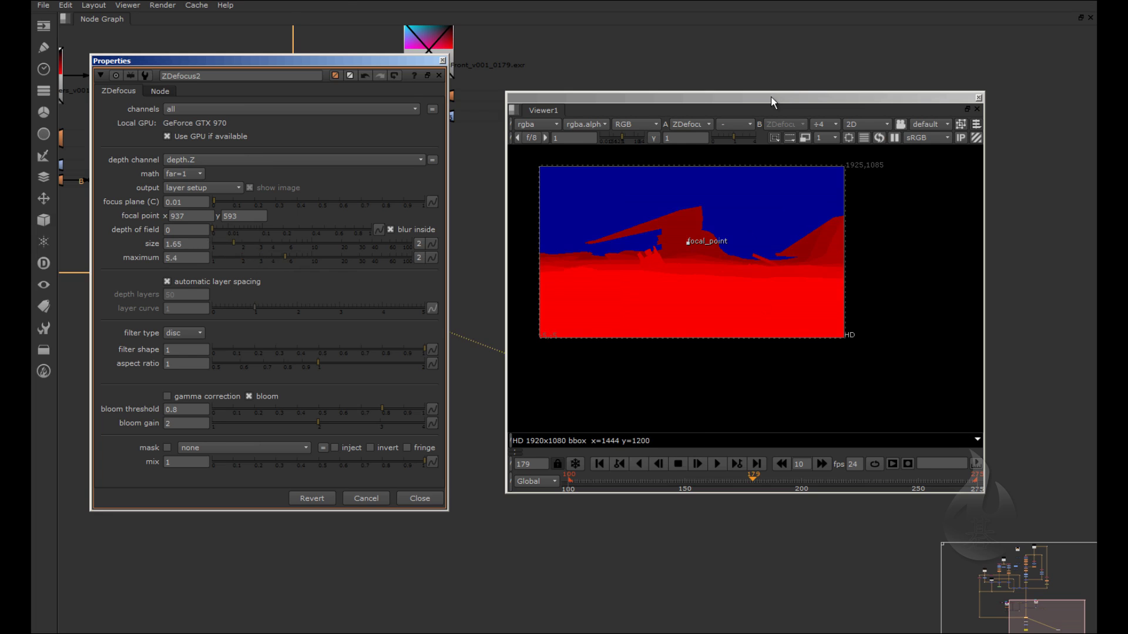
left_click_drag(771, 103, 801, 105)
left_click(208, 187)
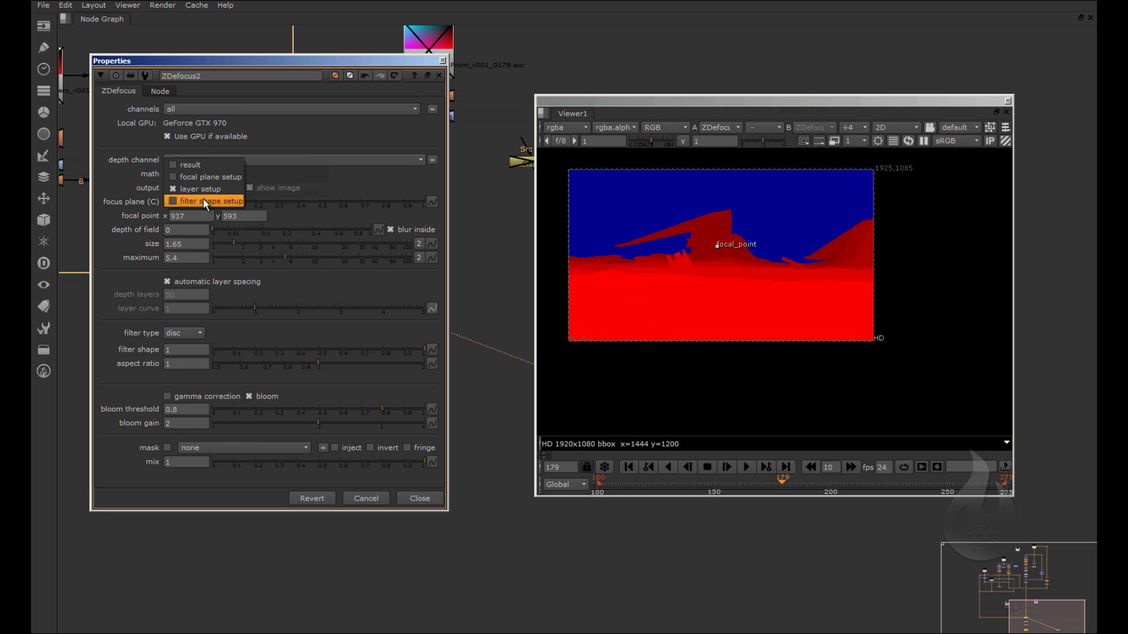
left_click(190, 165)
scroll(715, 251, "up", 2)
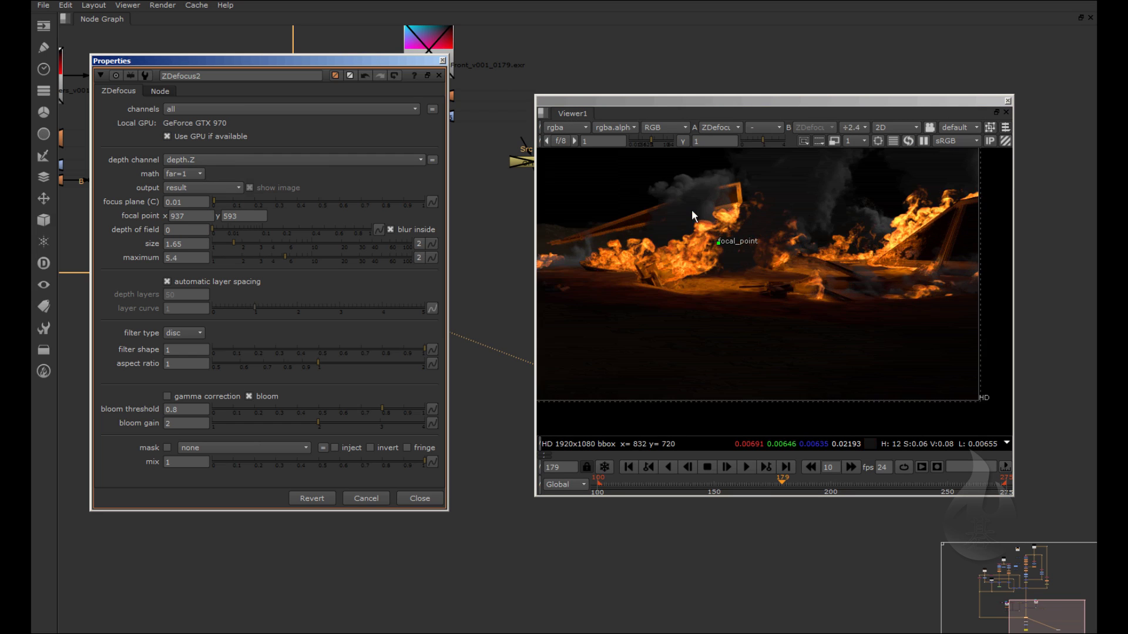
scroll(637, 169, "up", 3)
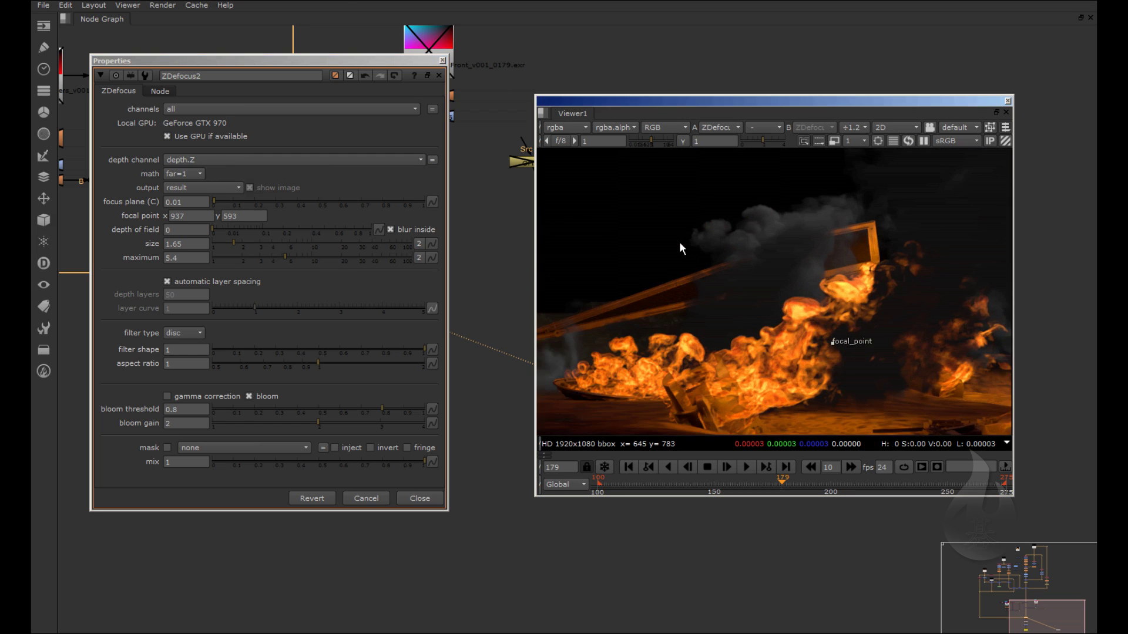
- Enable the viewer's region of interest and fit it around the fallen beam and the flames beneath it
scroll(680, 243, "down", 1)
left_click(878, 141)
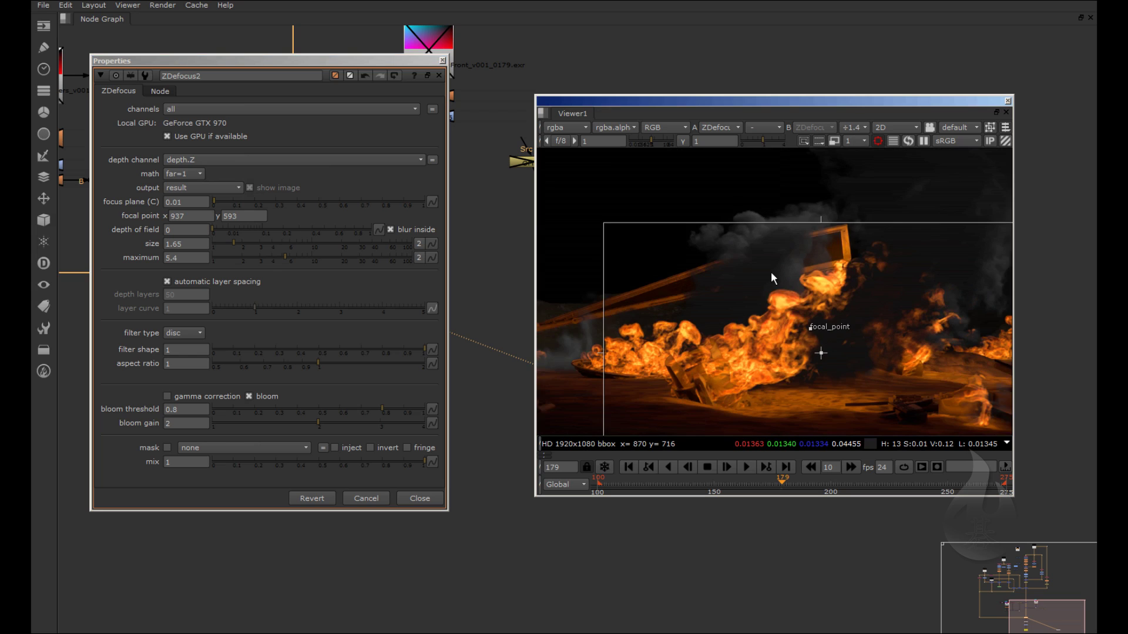
scroll(771, 271, "down", 3)
left_click_drag(875, 385, 810, 359)
left_click_drag(740, 328, 734, 324)
left_click_drag(681, 278, 634, 284)
scroll(628, 291, "up", 3)
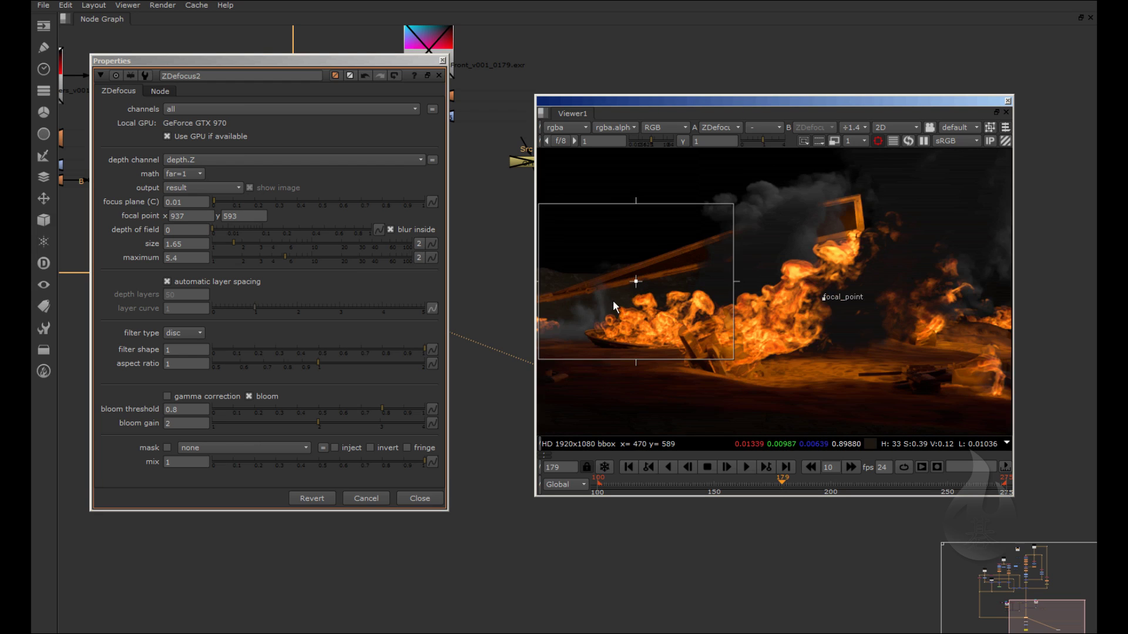
middle_click_drag(612, 301, 669, 321)
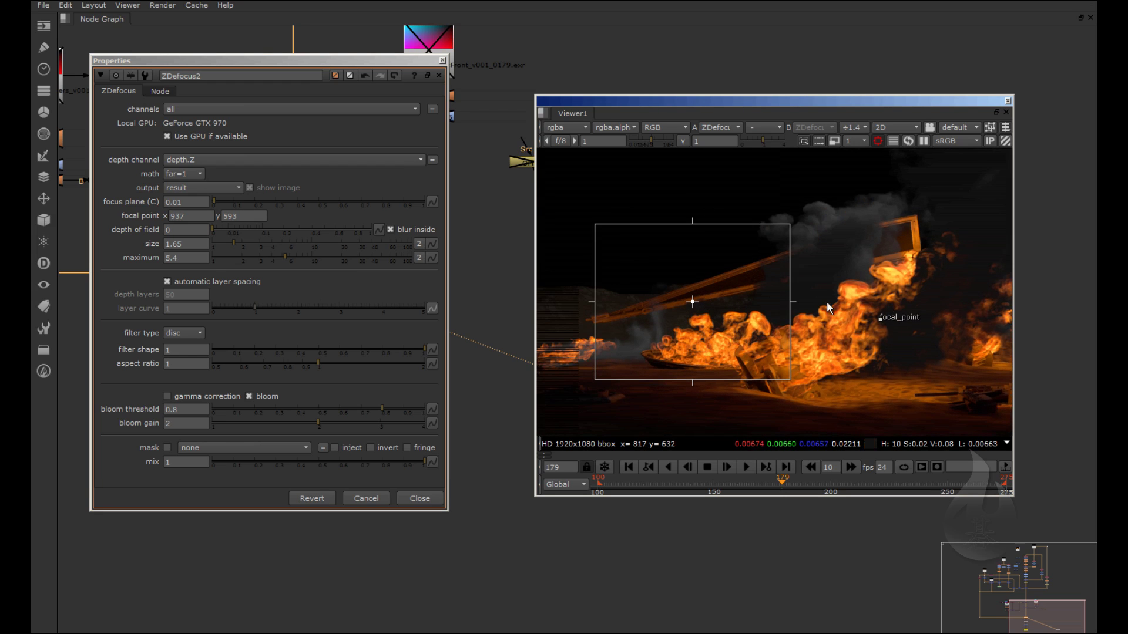
- Raise the ZDefocus2 size to 40 and maximum to 74
left_click_drag(234, 245, 320, 242)
left_click(399, 258)
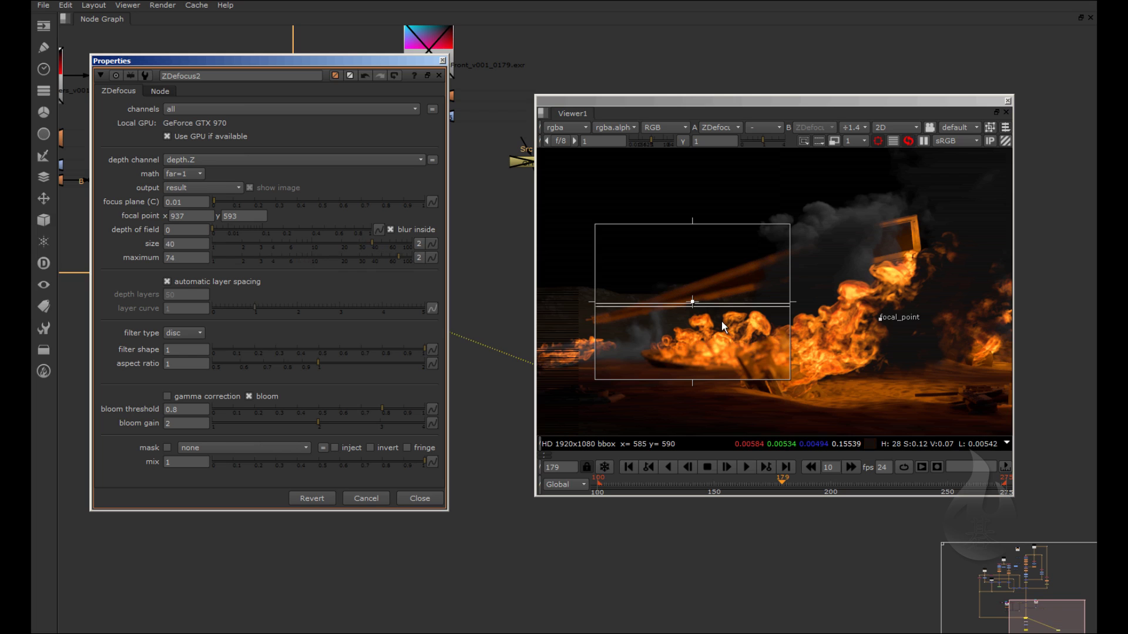
- Check the depth layers inside the region of interest by switching the ZDefocus2 output to layer setup and back to result
scroll(703, 351, "up", 1)
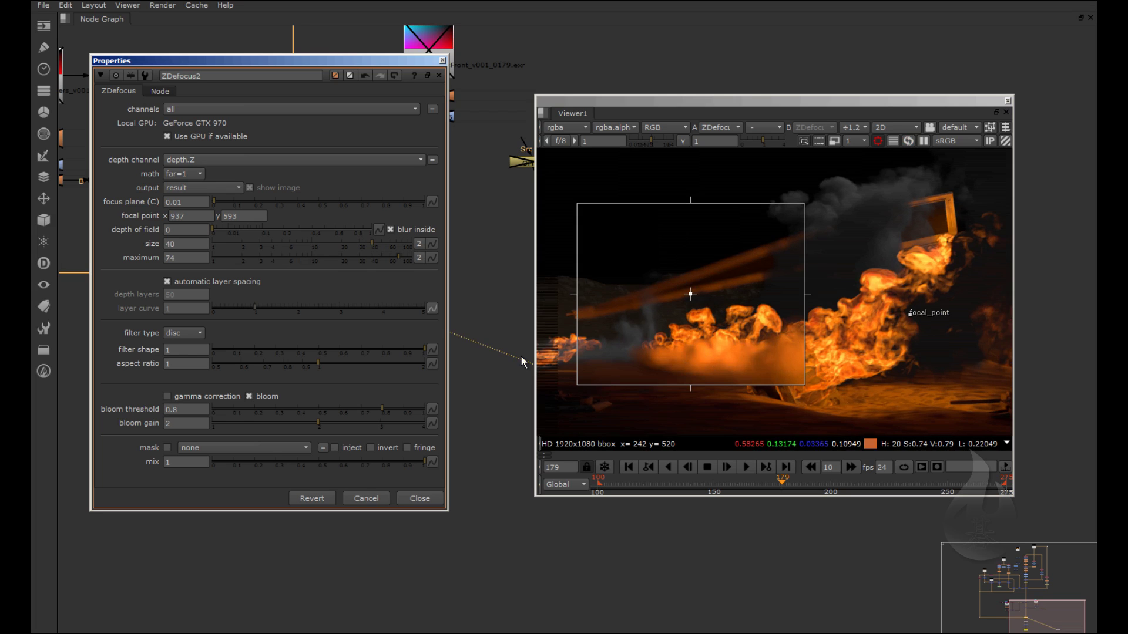
scroll(667, 346, "up", 1)
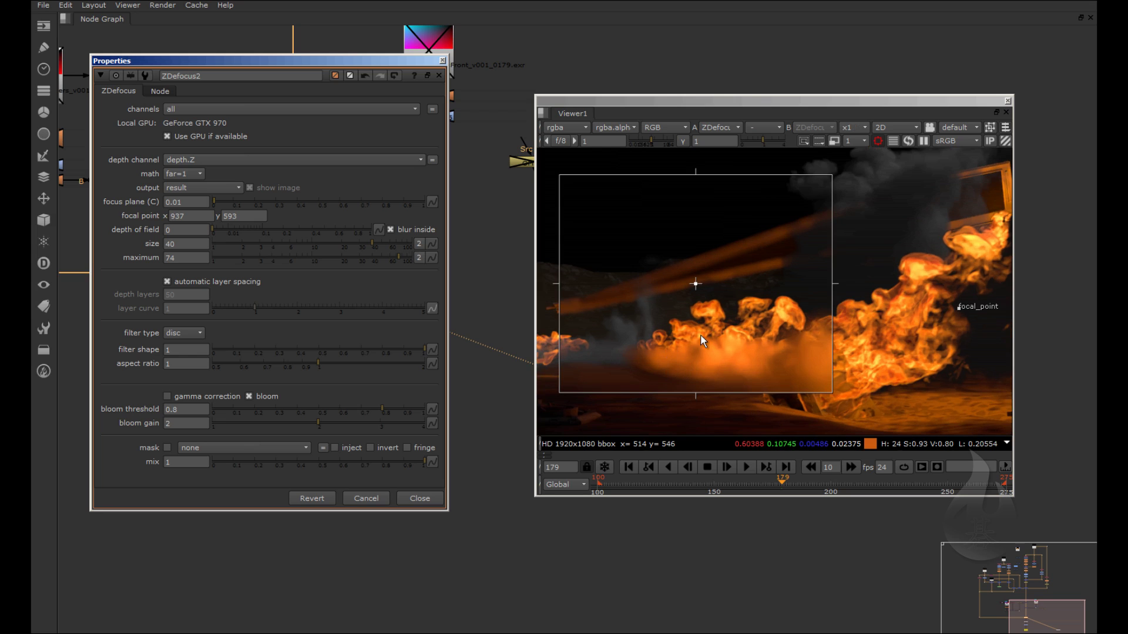
left_click(213, 187)
left_click(216, 211)
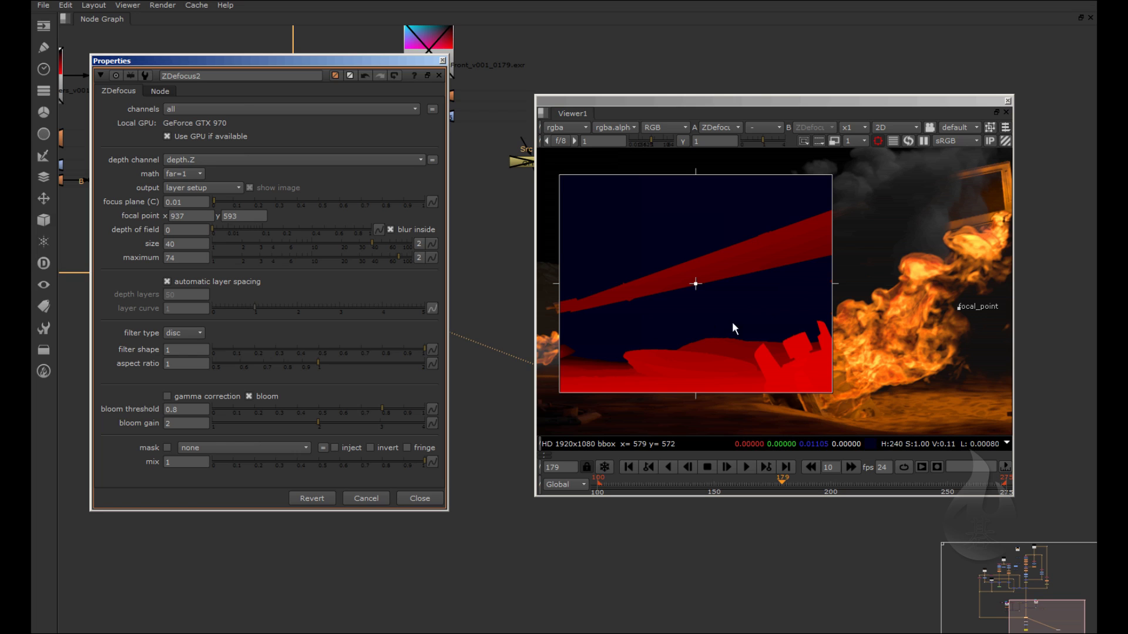
left_click(237, 189)
left_click(224, 167)
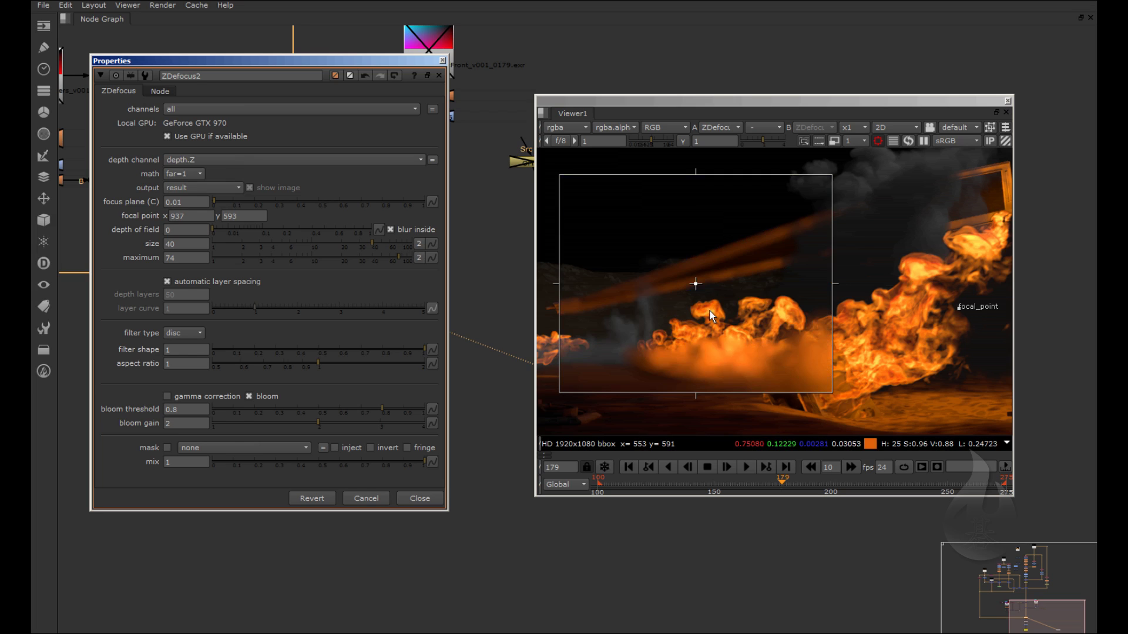
- Reduce the ZDefocus2 size to 1.95 and the maximum to 1.55, and review the blur across the fire composite
scroll(699, 305, "down", 1)
scroll(751, 322, "up", 1)
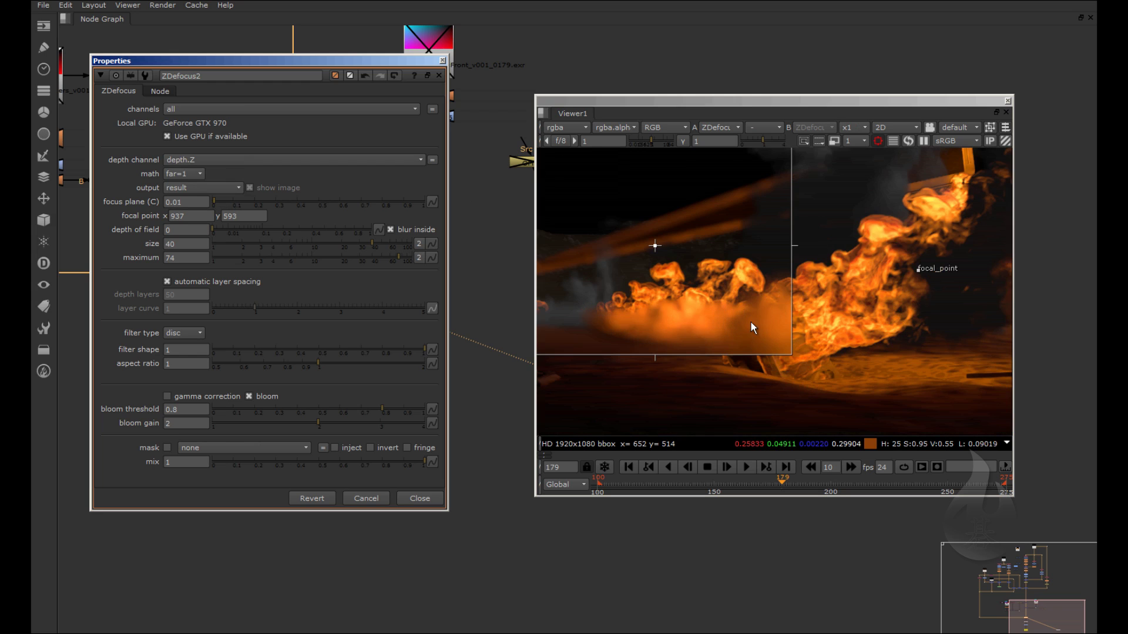
scroll(742, 322, "down", 1)
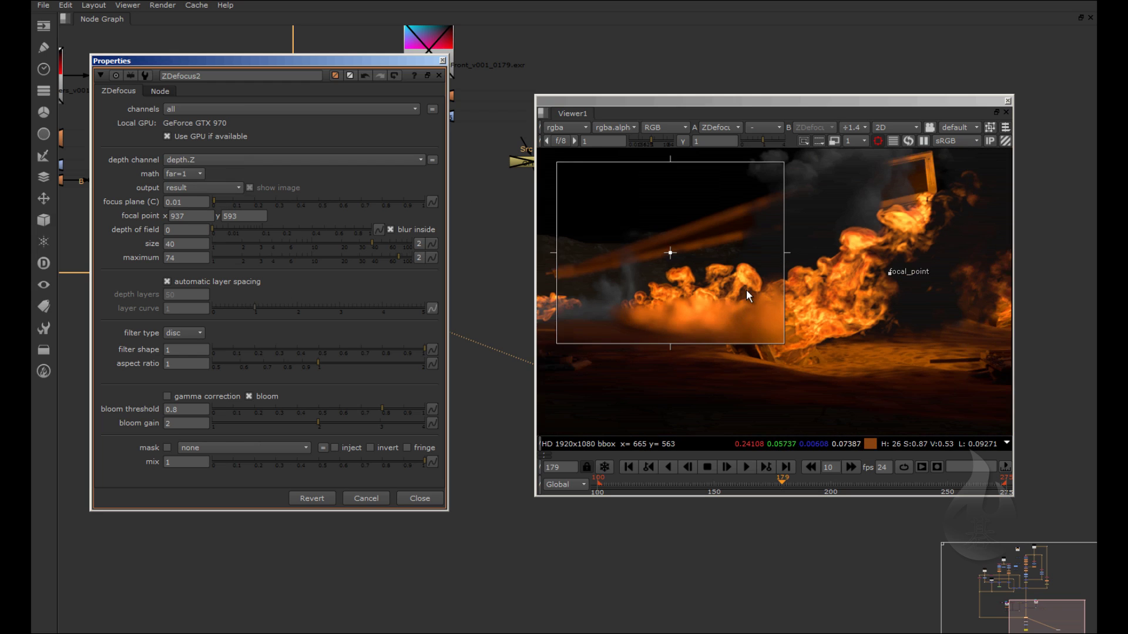
left_click(332, 243)
left_click(241, 243)
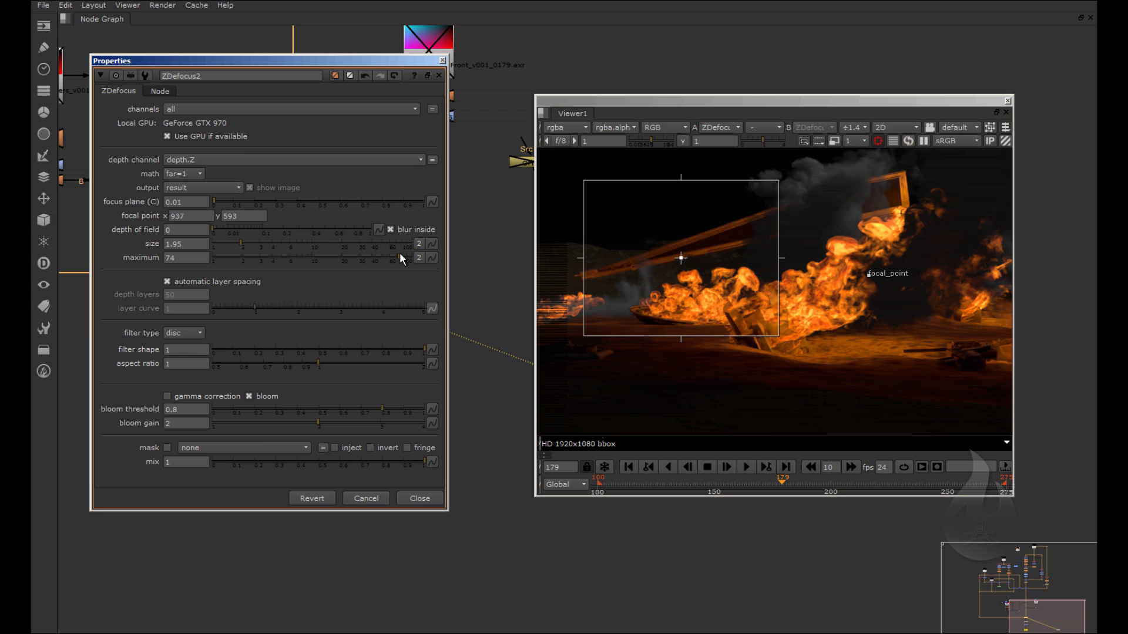
left_click(230, 257)
scroll(693, 285, "down", 3)
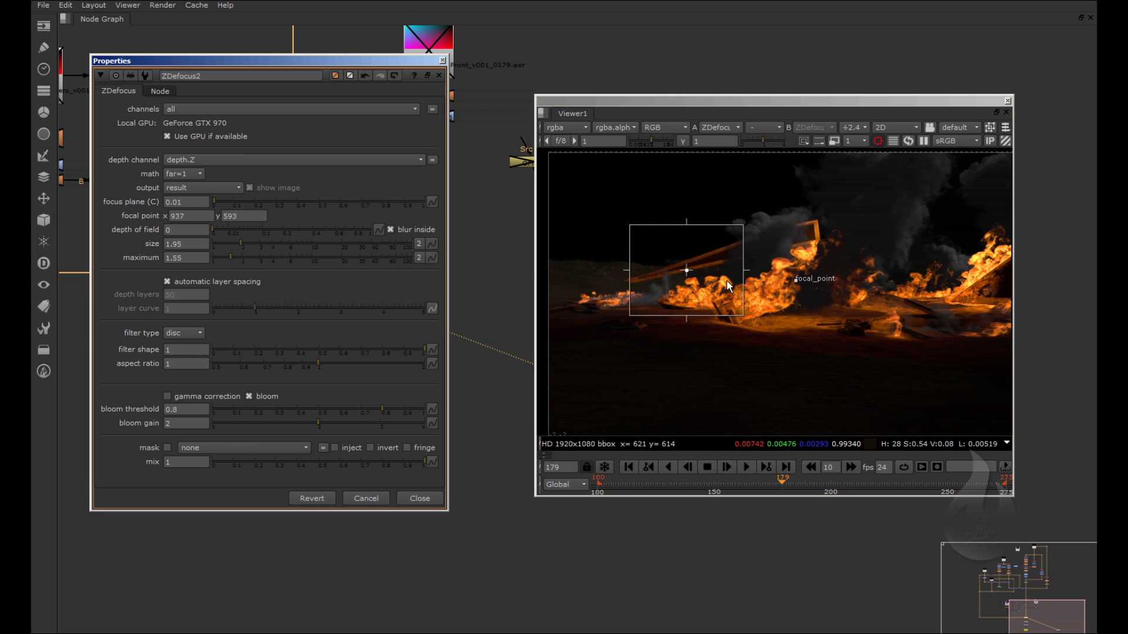
scroll(728, 281, "up", 1)
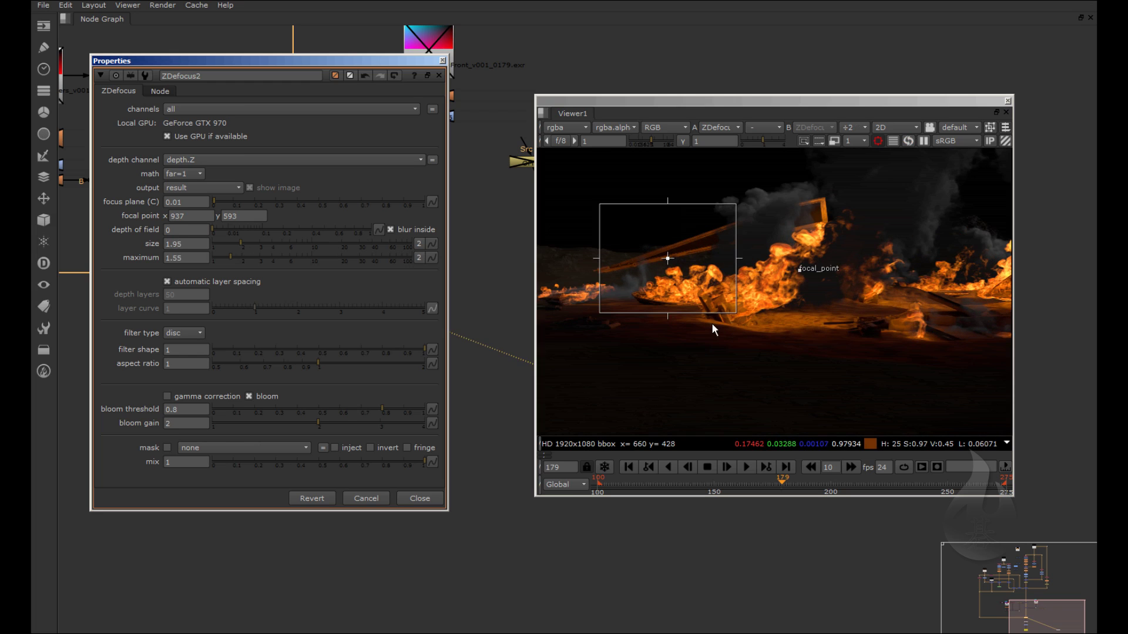
scroll(627, 258, "up", 2)
scroll(654, 312, "down", 2)
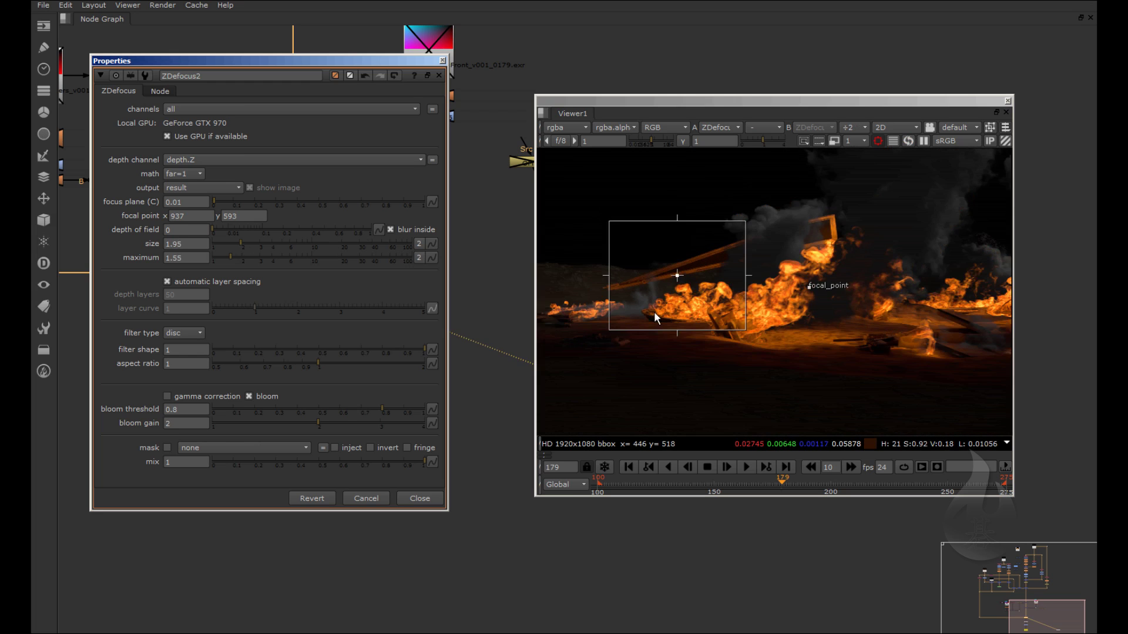
scroll(817, 354, "down", 2)
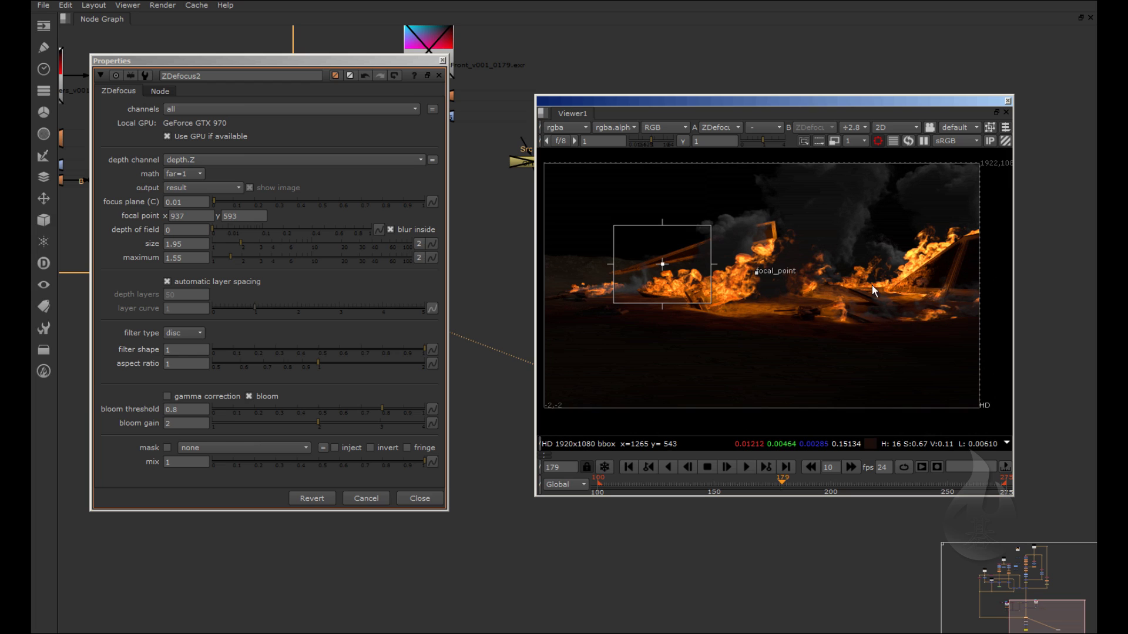
scroll(746, 232, "up", 1)
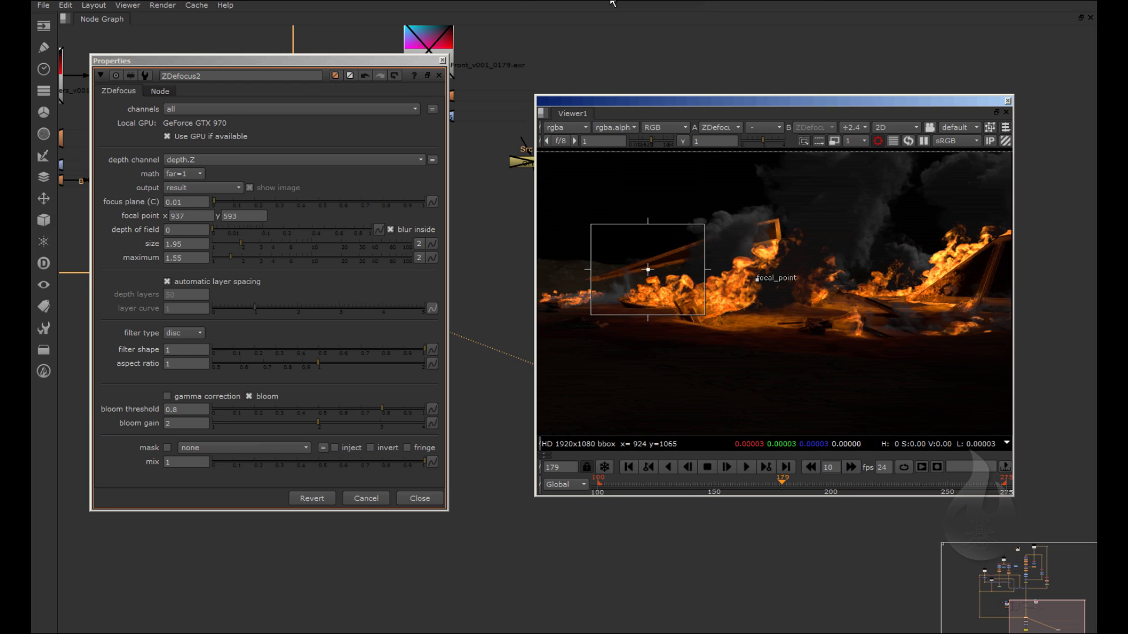